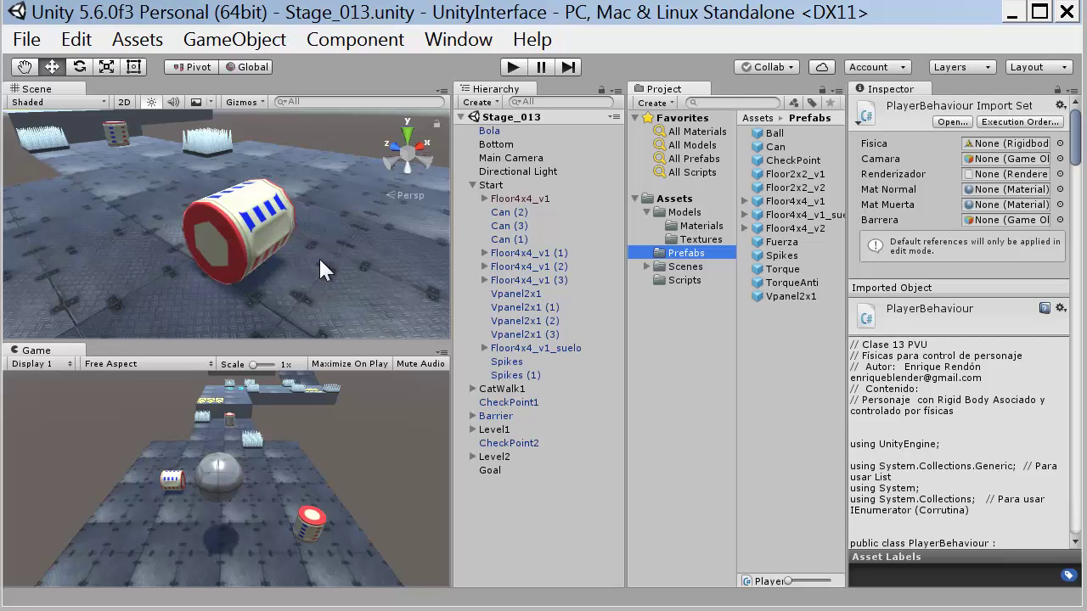
Deactivate Can (2) so it disappears, then reactivate it so it shows in the scene again
left_click(264, 217)
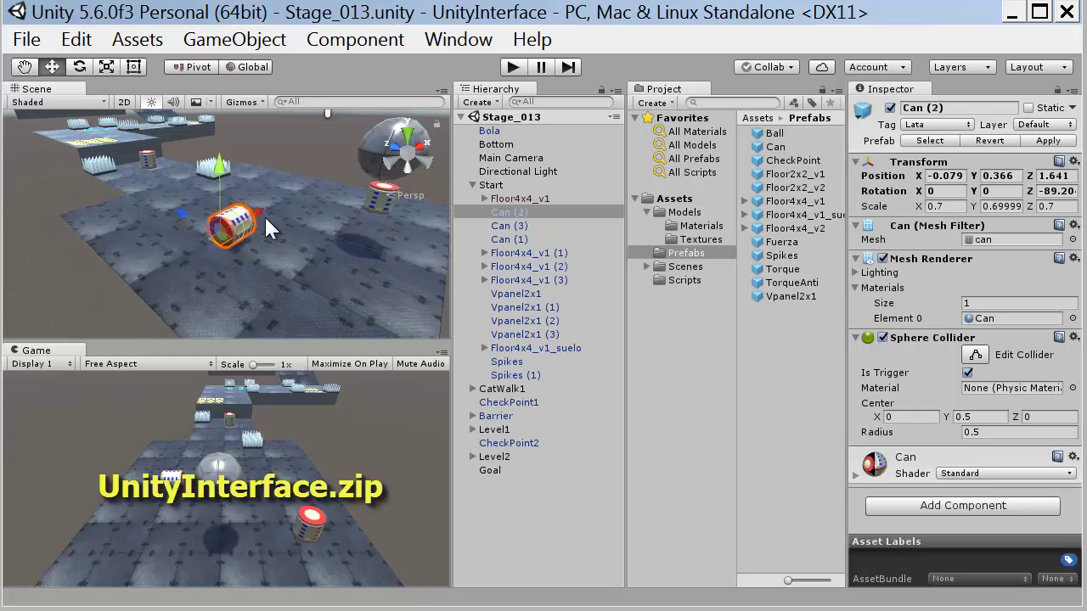
scroll(264, 215, "down", 1)
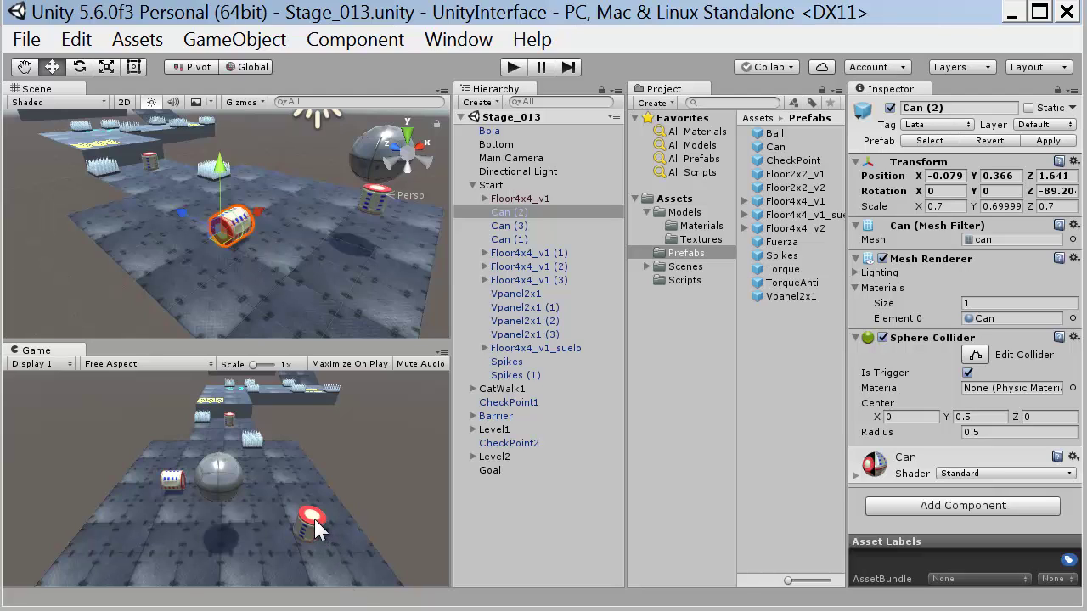
left_click(889, 109)
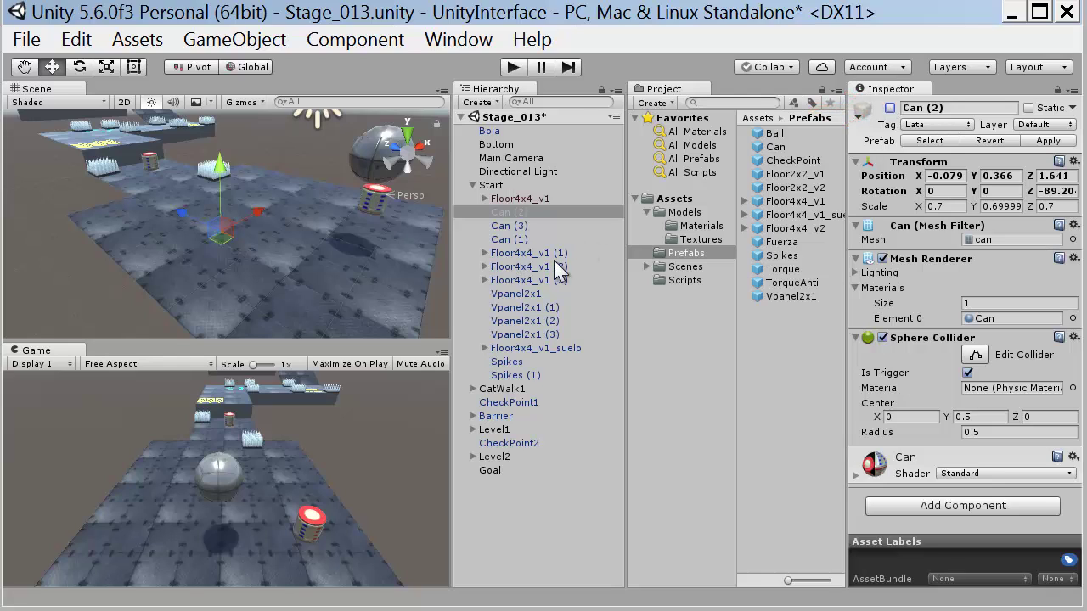
left_click(510, 224)
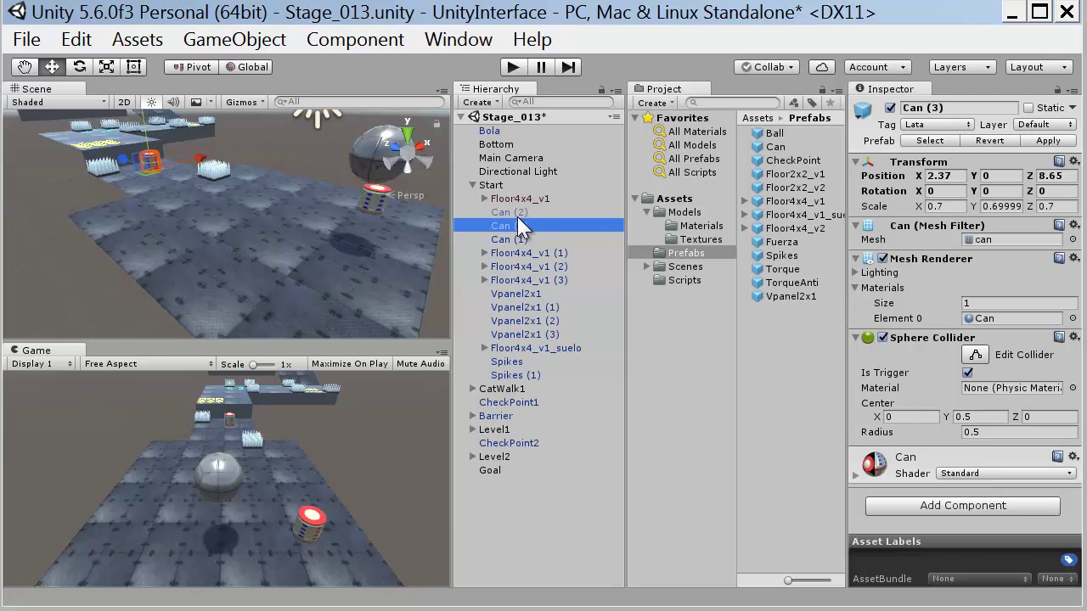
left_click(514, 211)
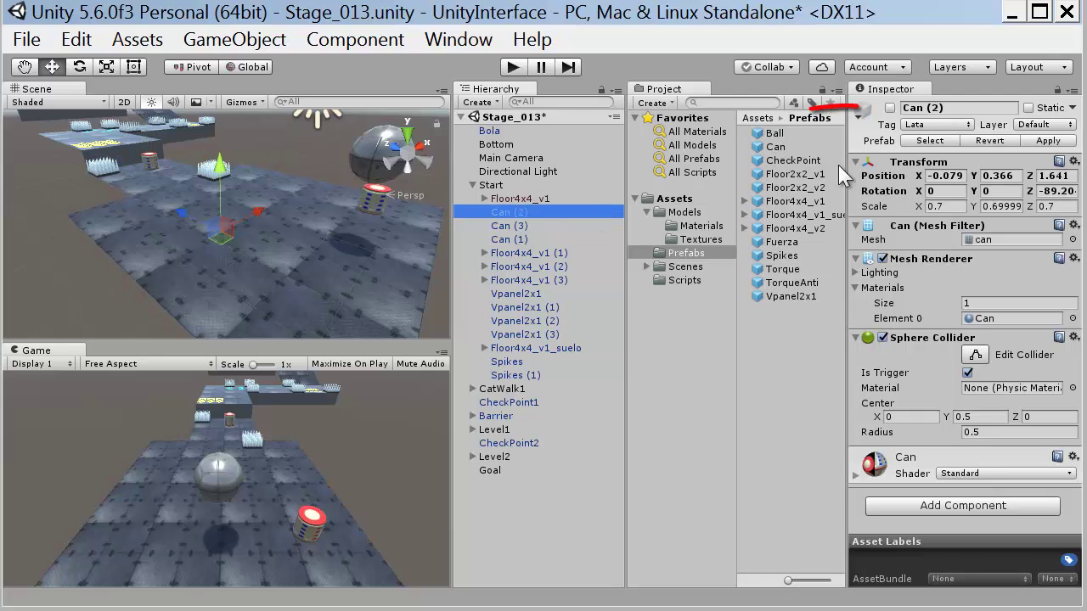
left_click(889, 107)
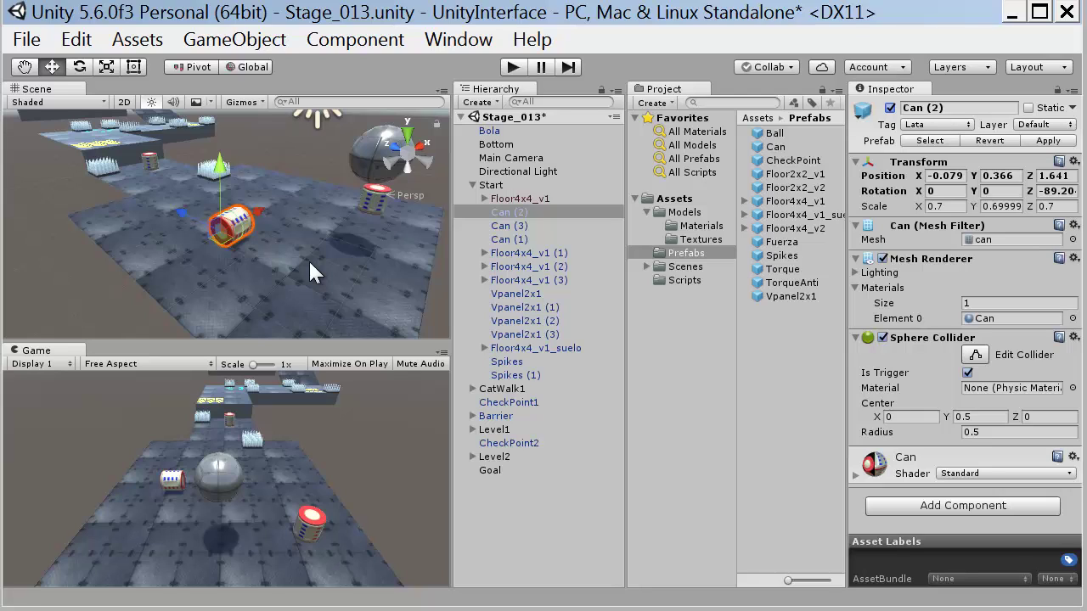
left_click(492, 185)
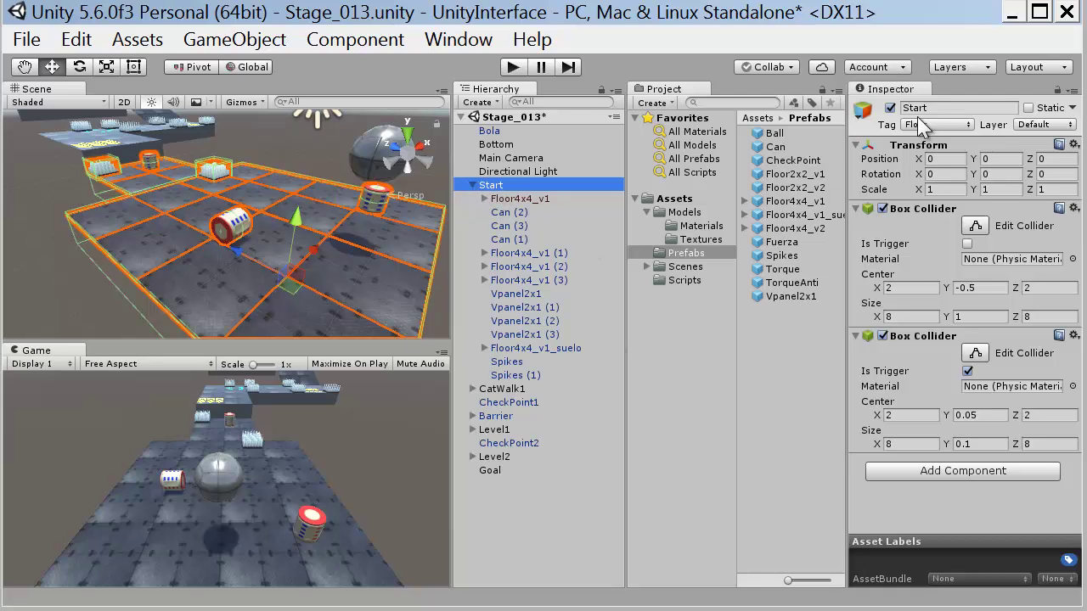
left_click(890, 109)
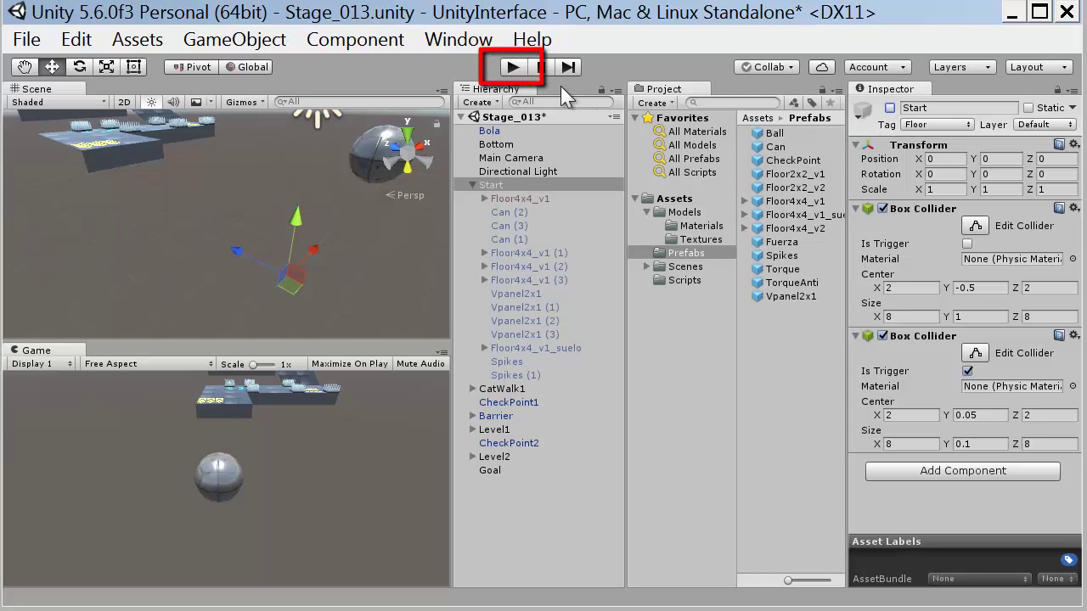
left_click(889, 109)
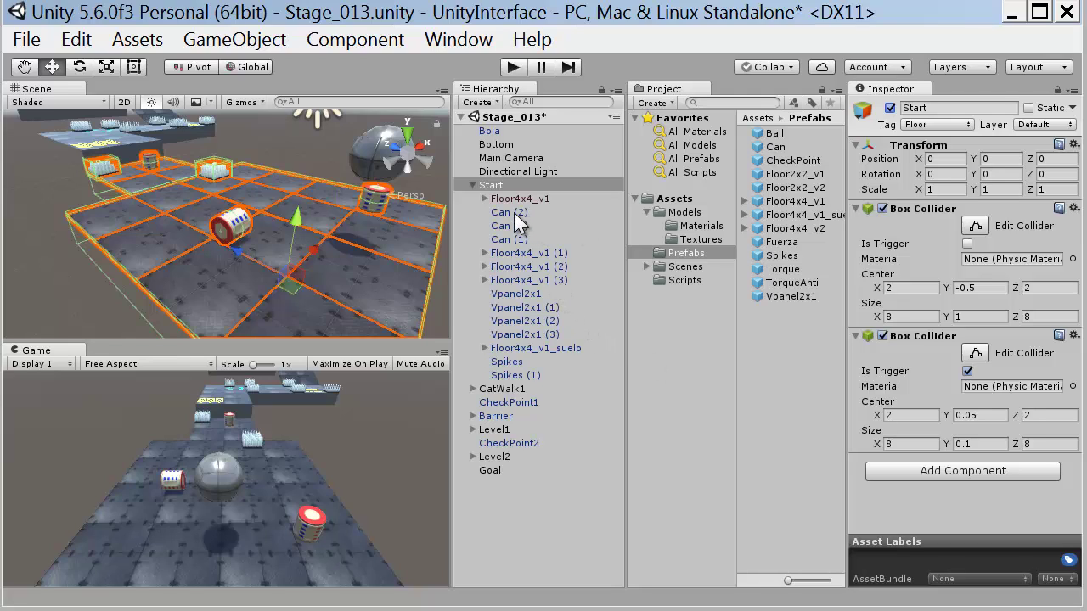
left_click(245, 225)
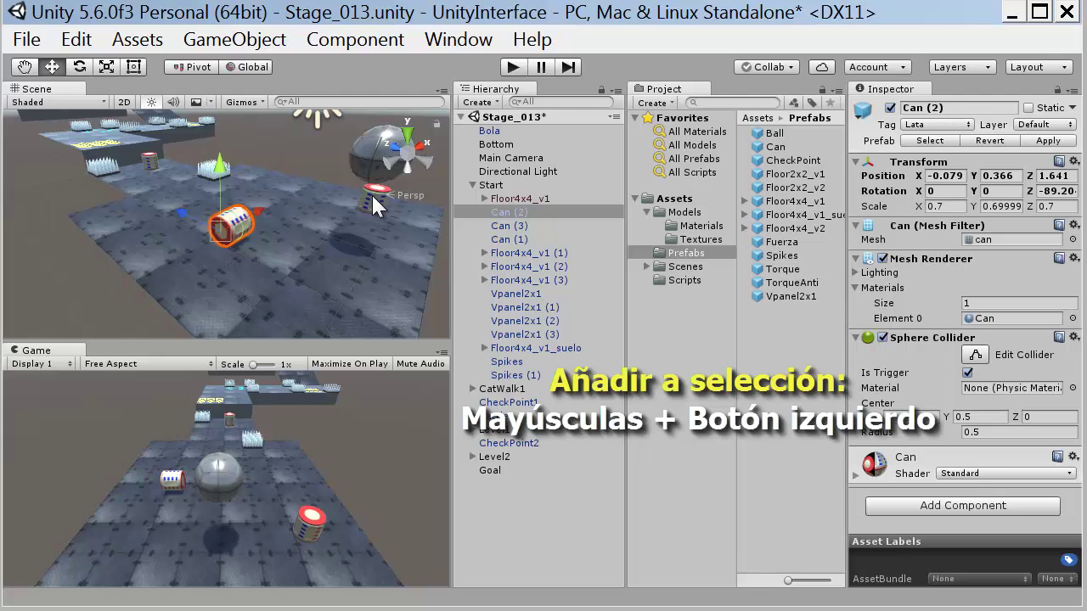
Add Can (1) and Can (3) to the selection alongside Can (2)
left_click(372, 196, "shift")
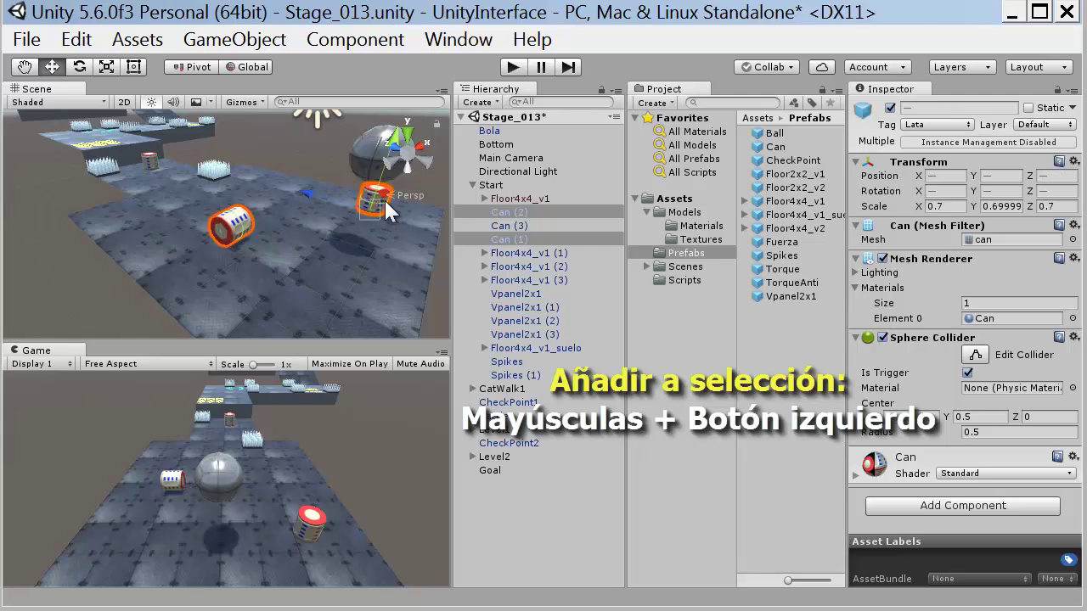
left_click(151, 163, "shift")
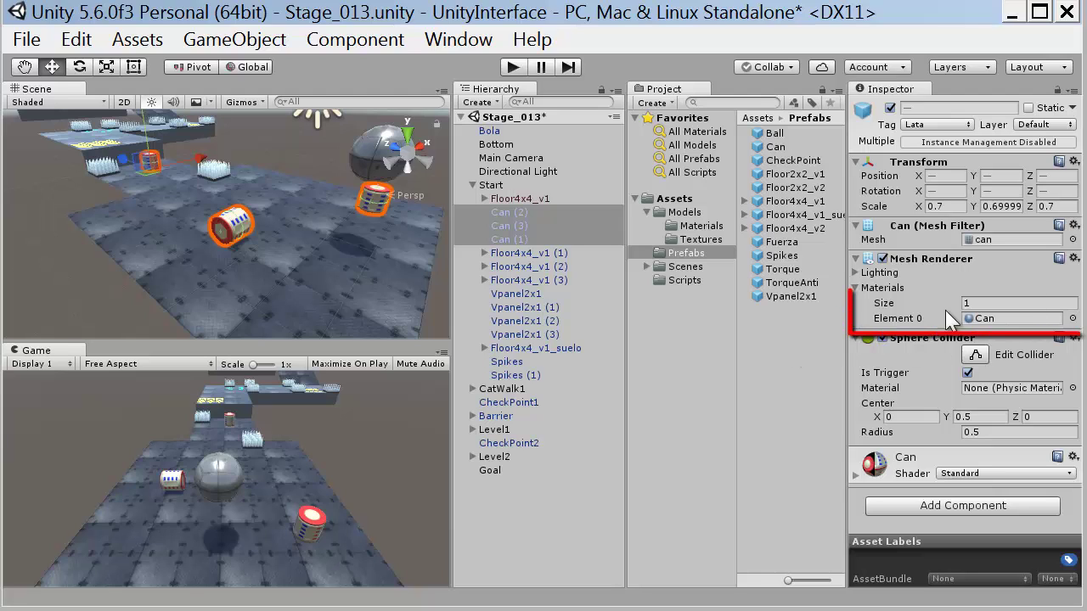
left_click(1072, 319)
mouse_move(433, 3)
left_mouse_down()
mouse_move(682, 172)
mouse_move(702, 153)
left_mouse_up()
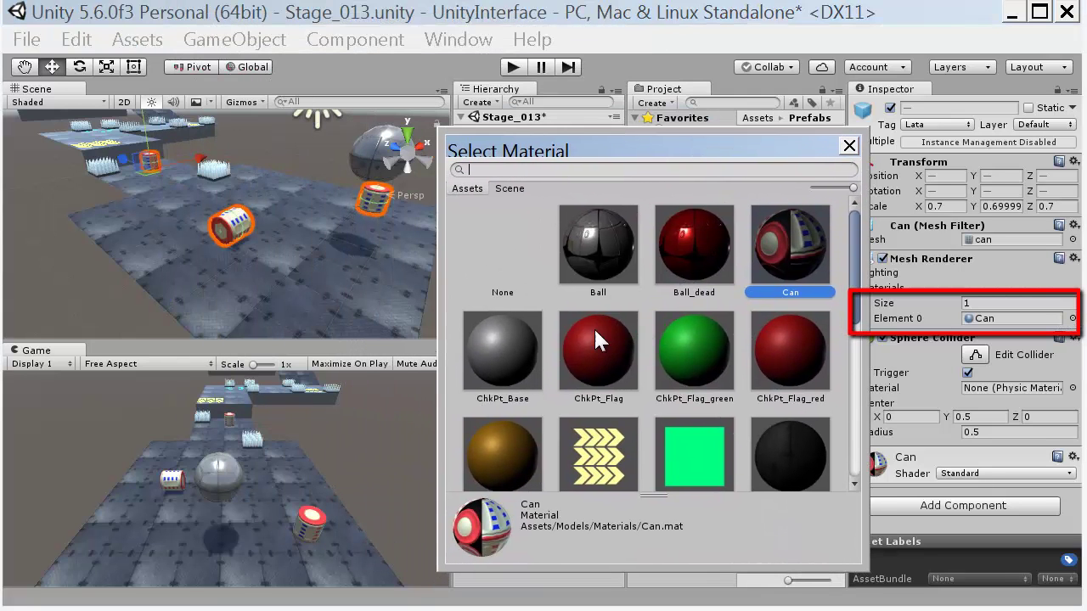
left_click(509, 342)
left_click(695, 345)
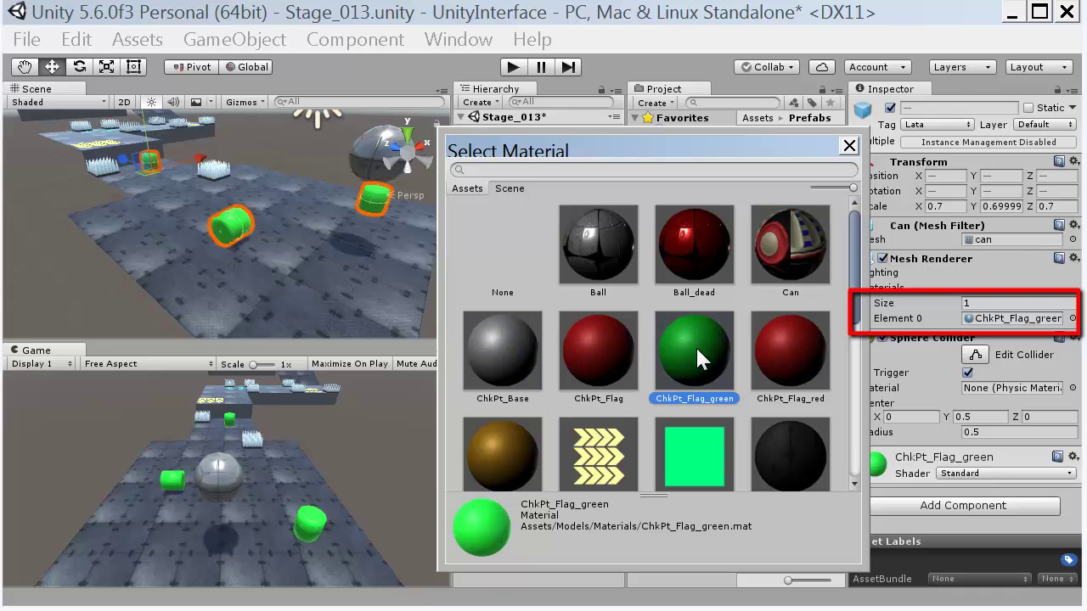
left_click(695, 461)
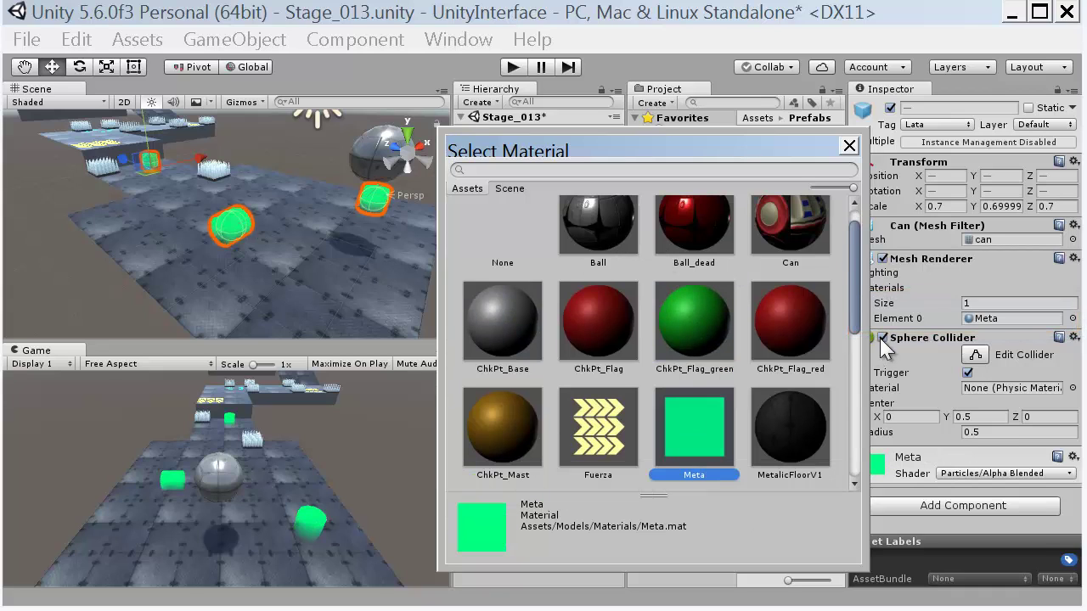
left_click(795, 215)
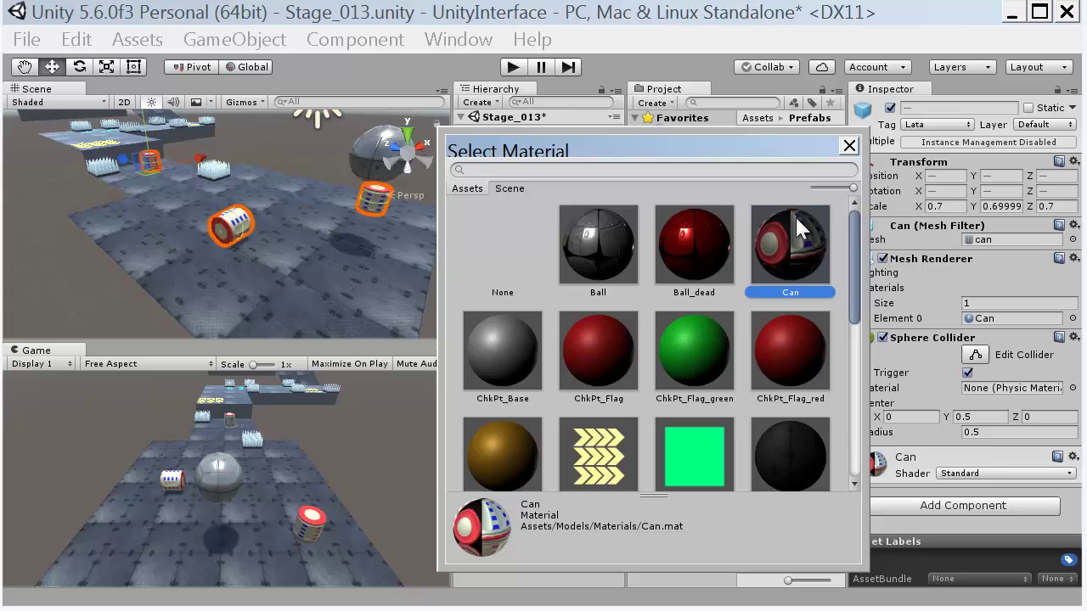
left_click(849, 148)
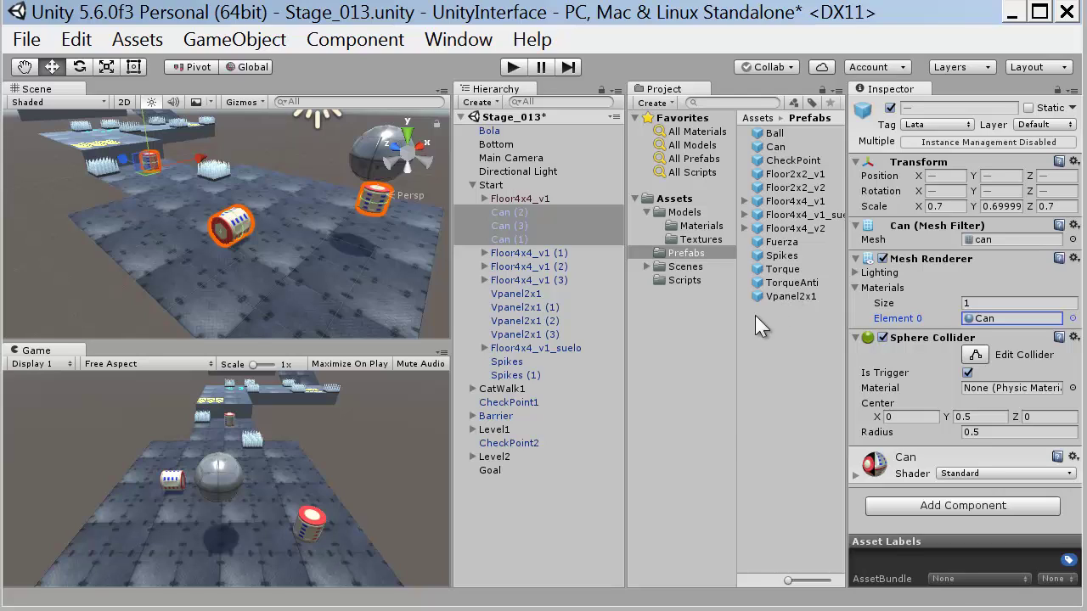
left_click(890, 108)
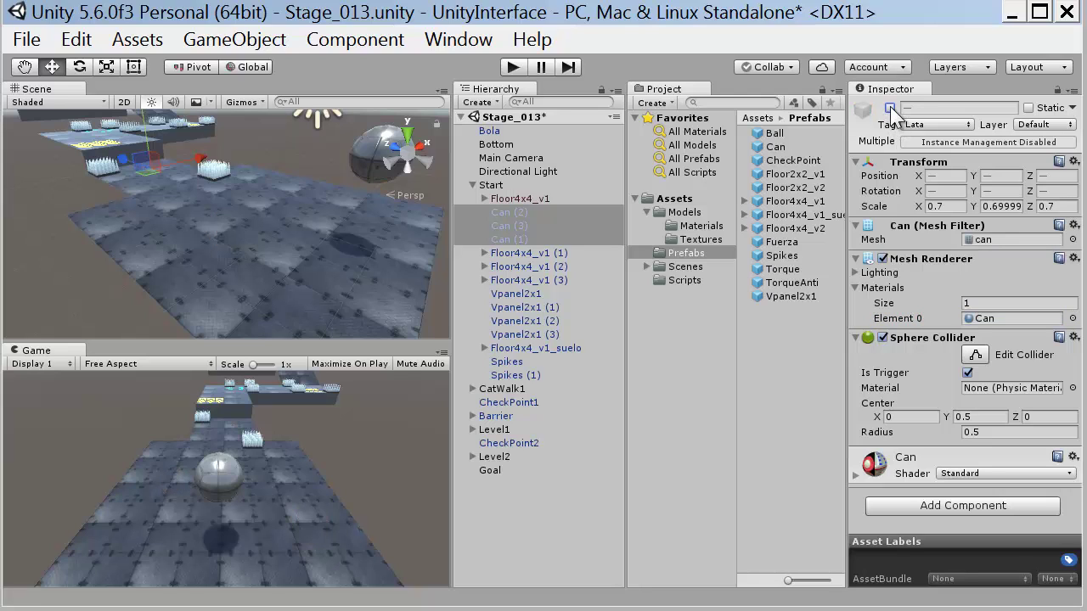
left_click(889, 109)
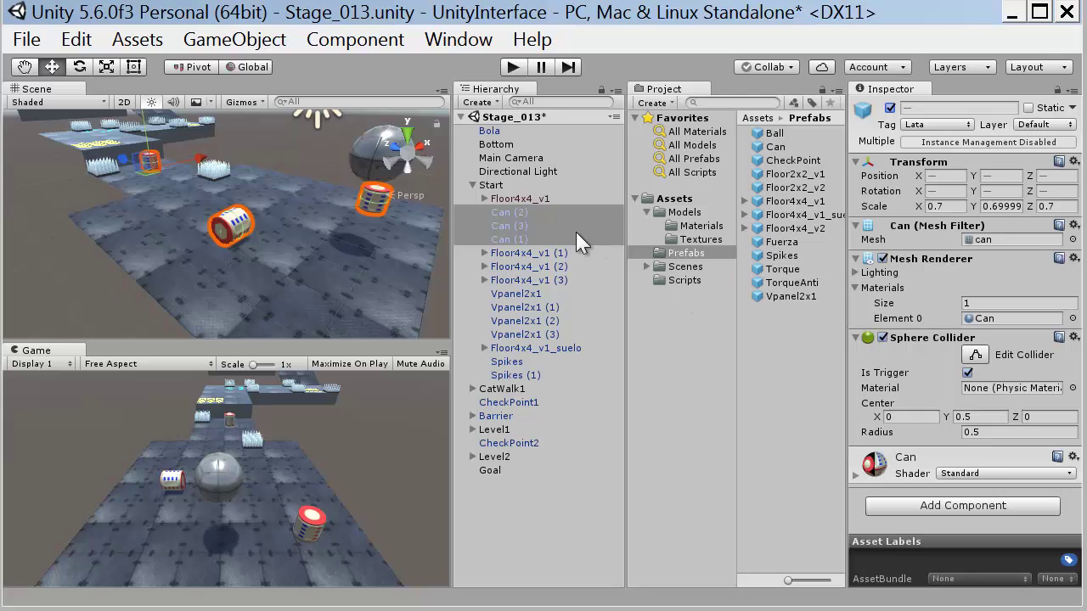
left_click(678, 252)
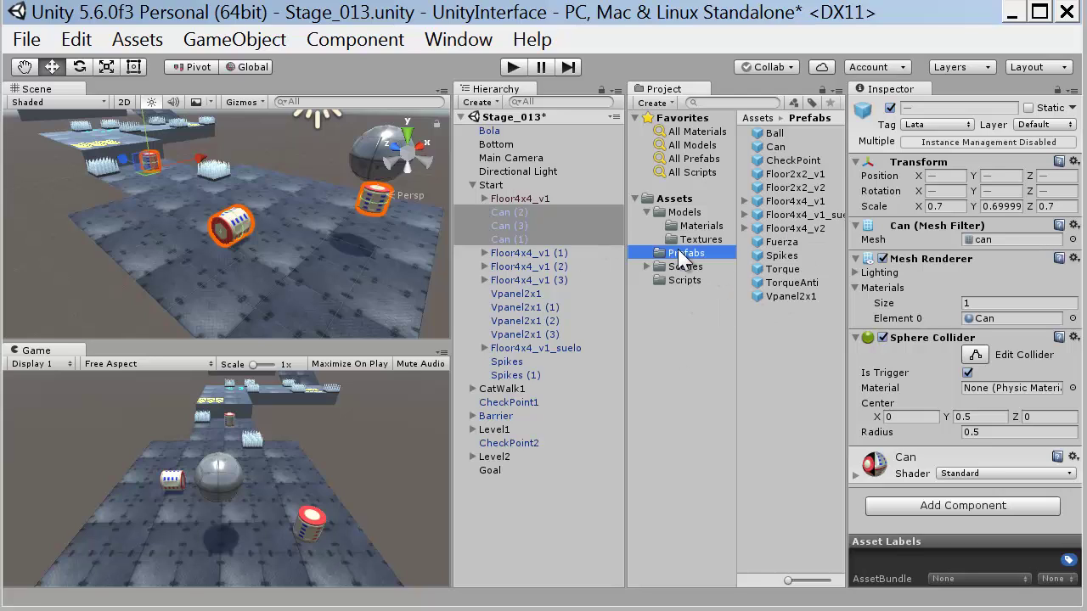
left_click(786, 146)
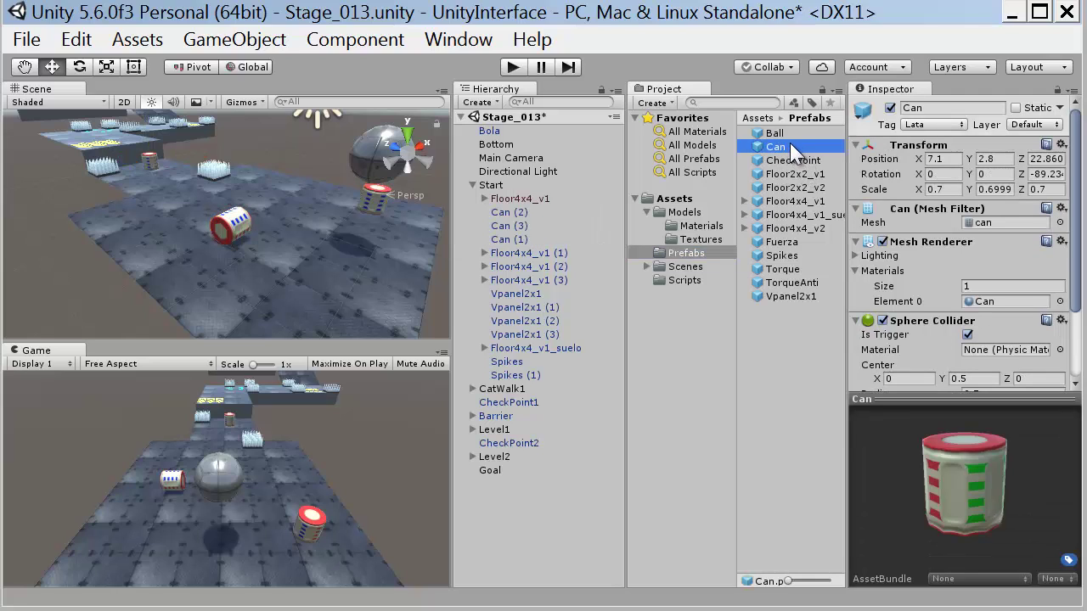
left_click_drag(789, 143, 304, 207)
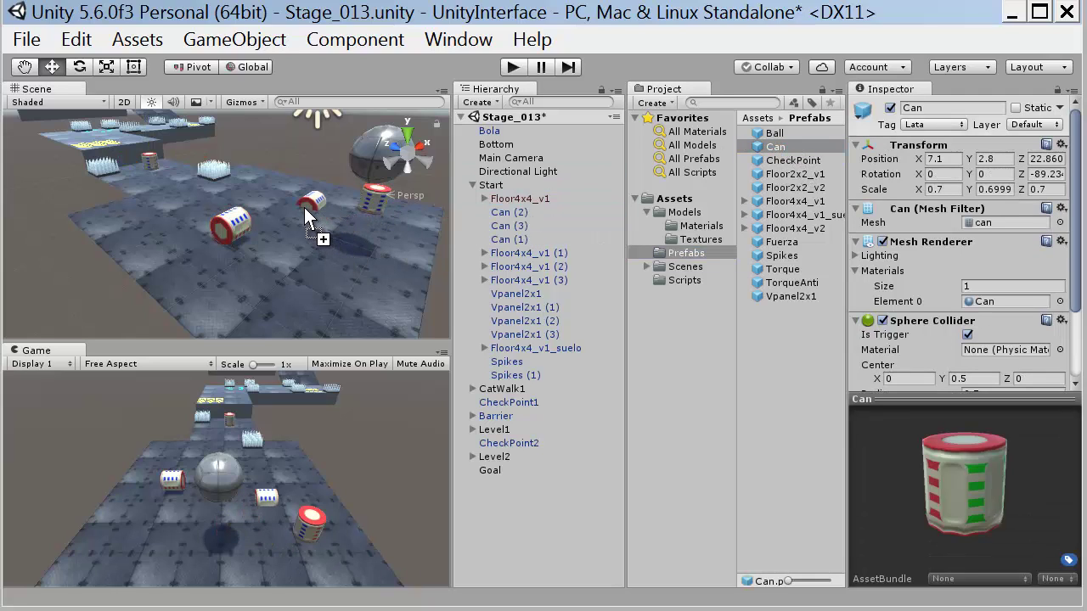
left_click_drag(304, 208, 298, 218)
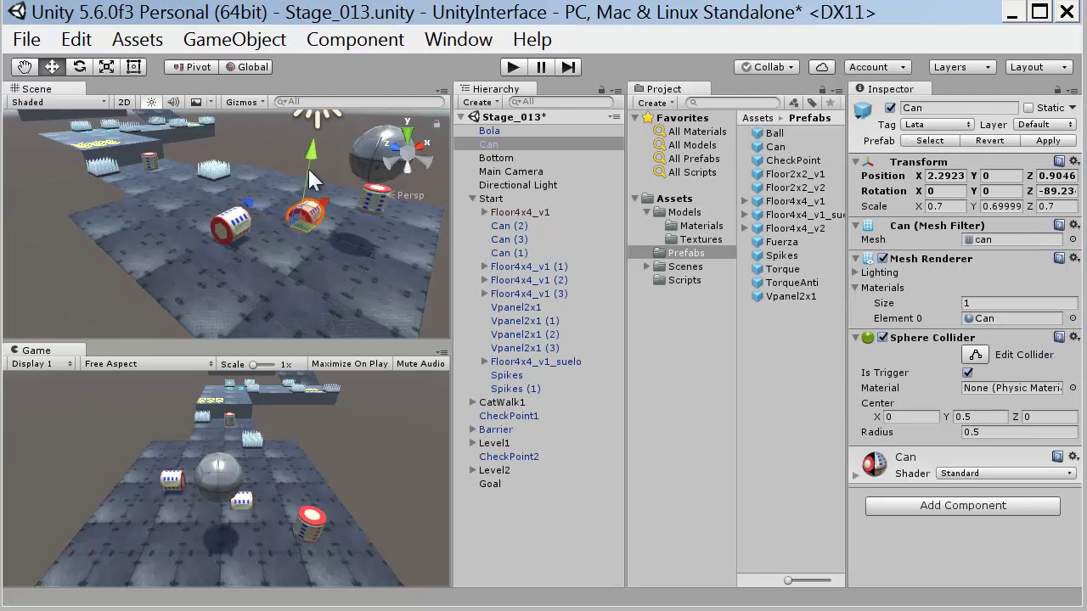
mouse_move(314, 152)
left_mouse_down()
mouse_move(293, 208)
mouse_move(262, 197)
left_mouse_up()
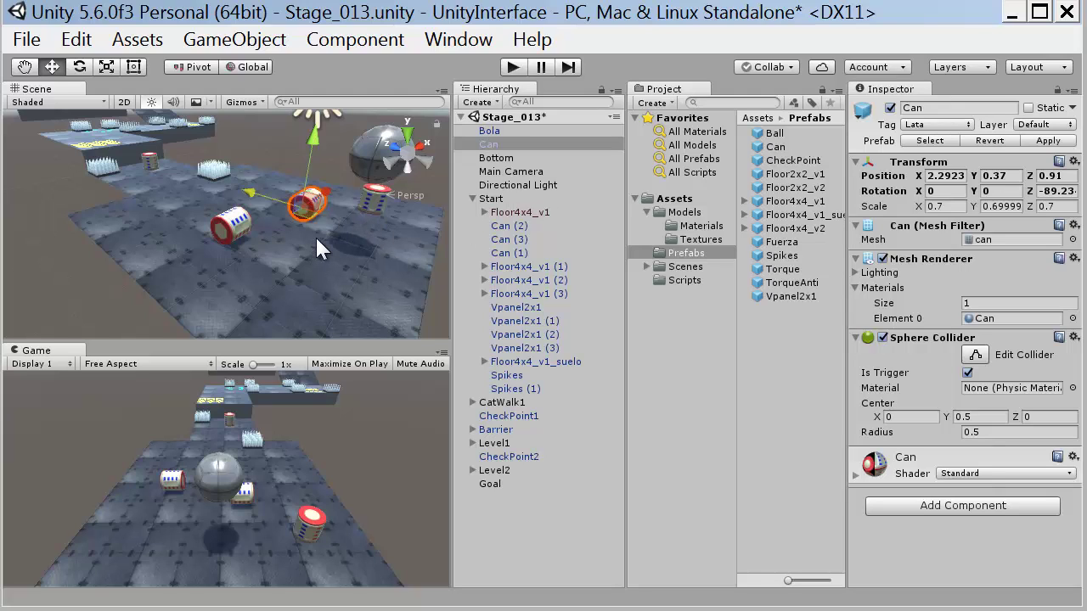
key("Delete")
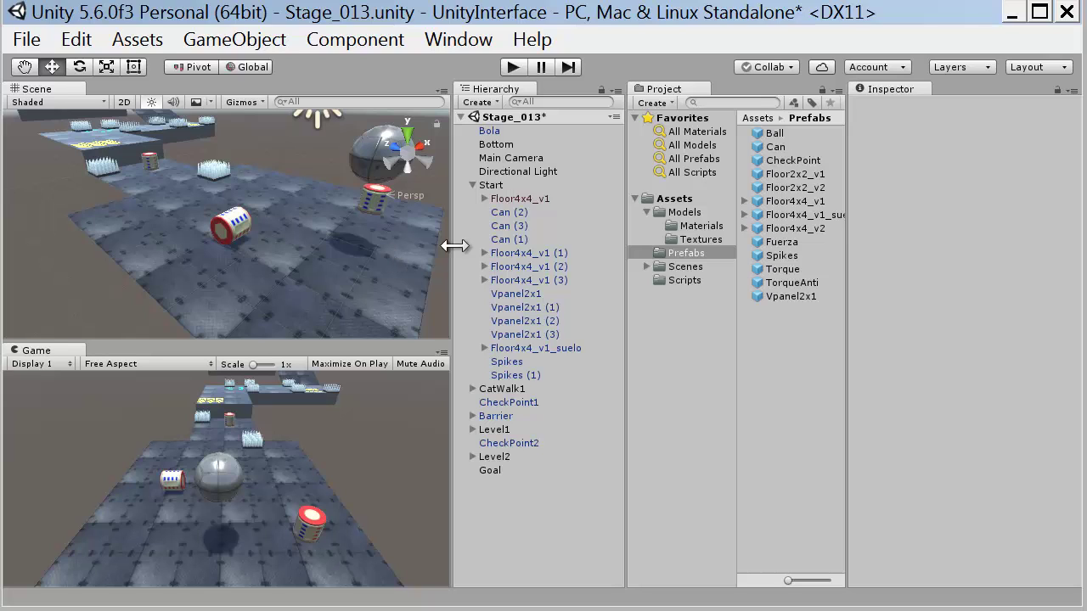
Duplicate Can (2) as Can (4) and slide it along the Z axis to 0.2
left_click(504, 212)
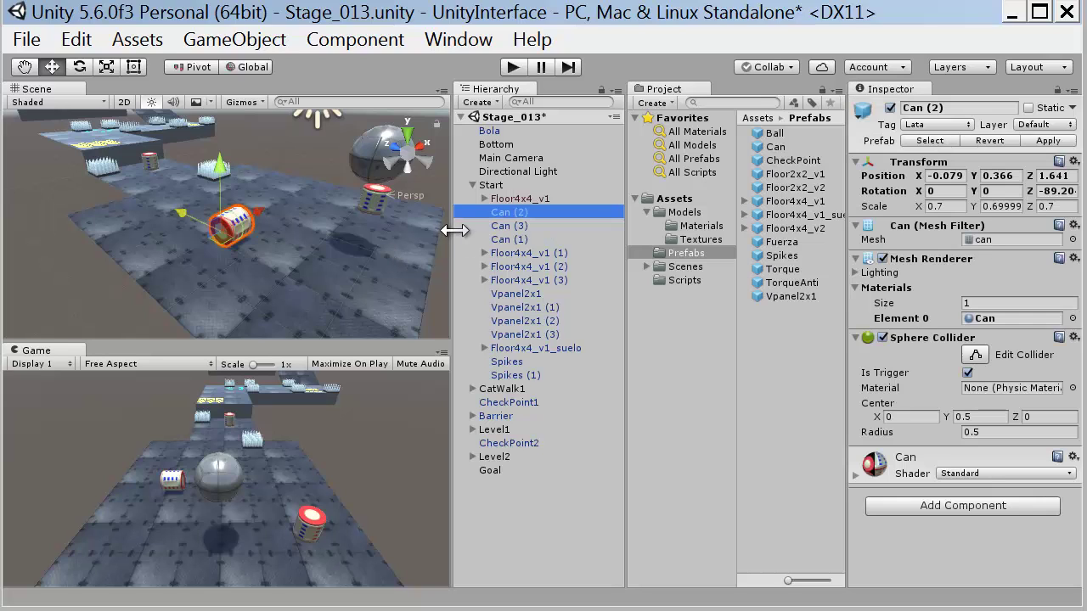
key("ctrl+d")
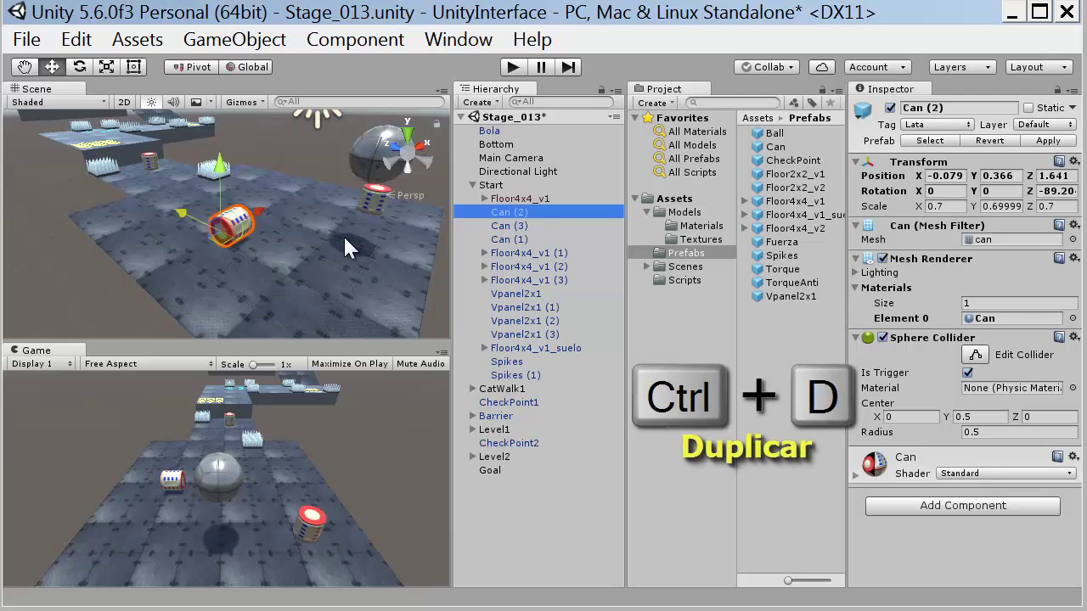
key("ctrl+d")
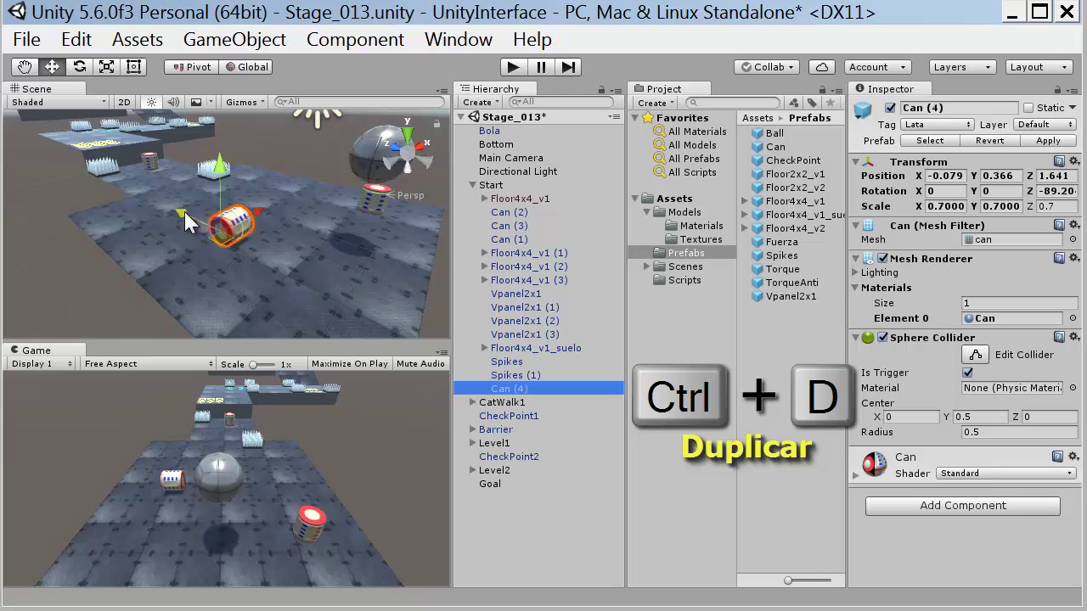
left_click_drag(185, 212, 219, 241)
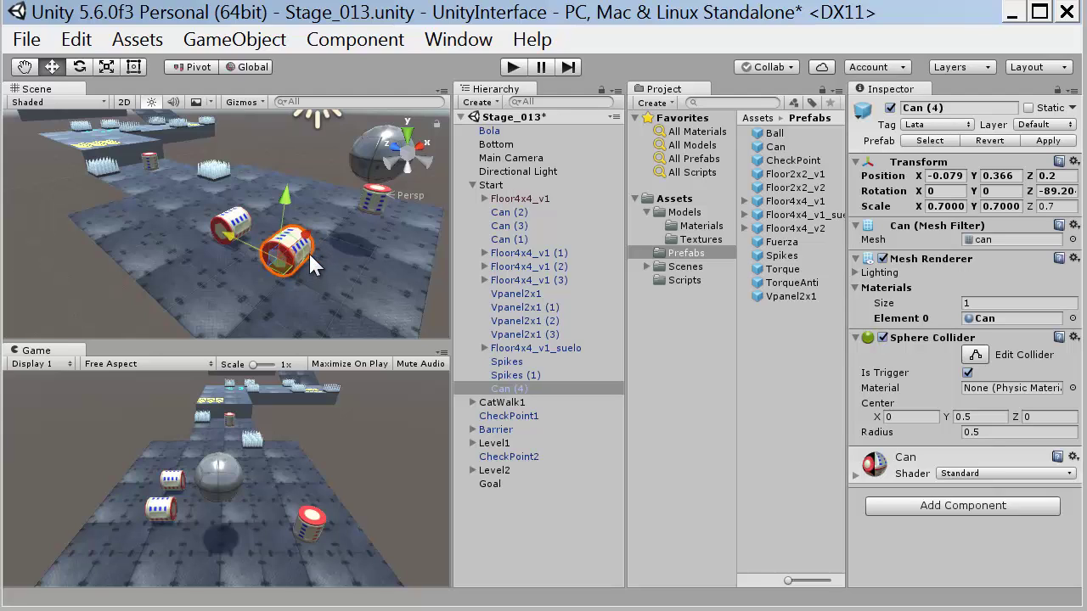
Duplicate Can (4) into Can (5), move it, then delete both extra cans
right_click(520, 386)
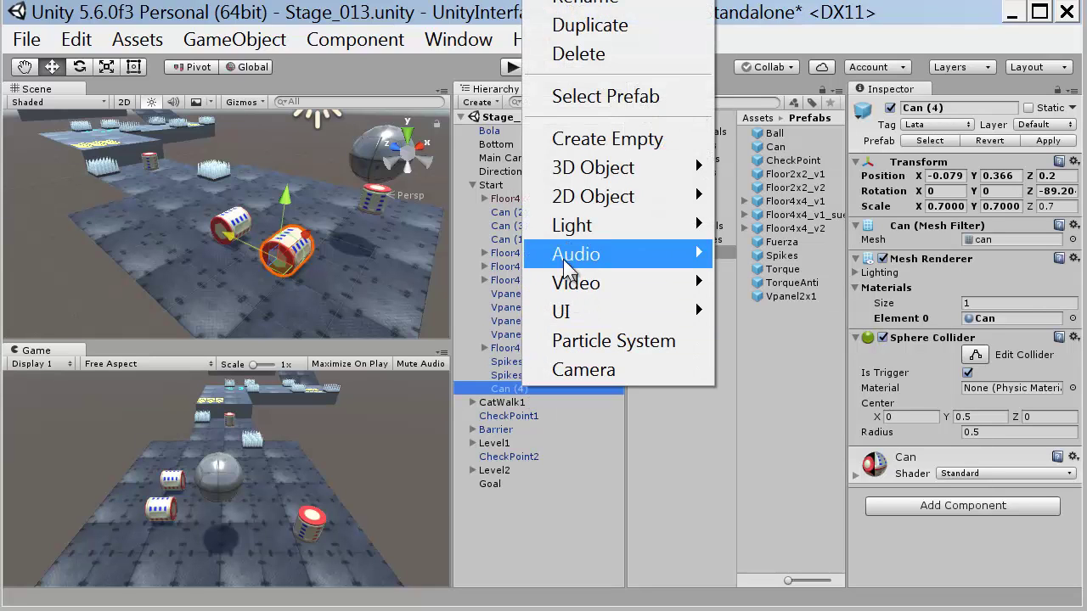
left_click(578, 32)
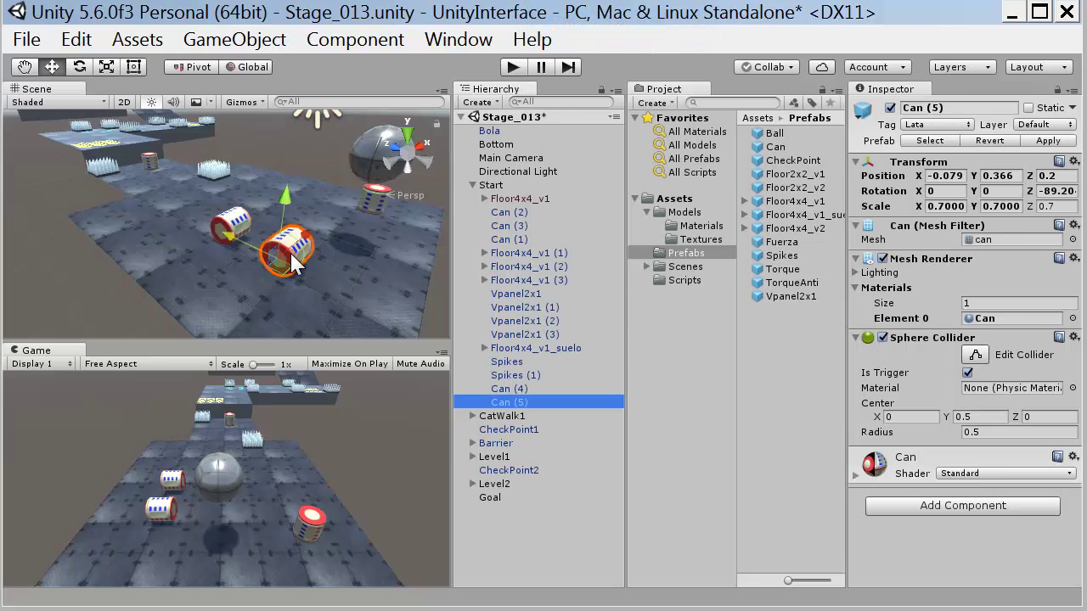
left_click_drag(259, 244, 291, 274)
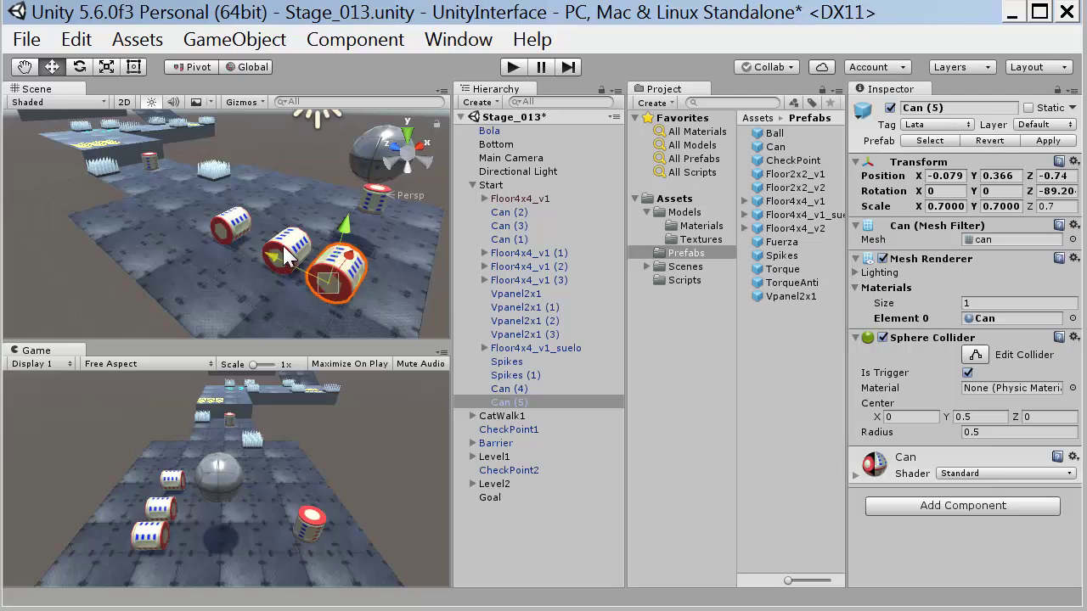
left_click(288, 258, "shift")
key("Delete")
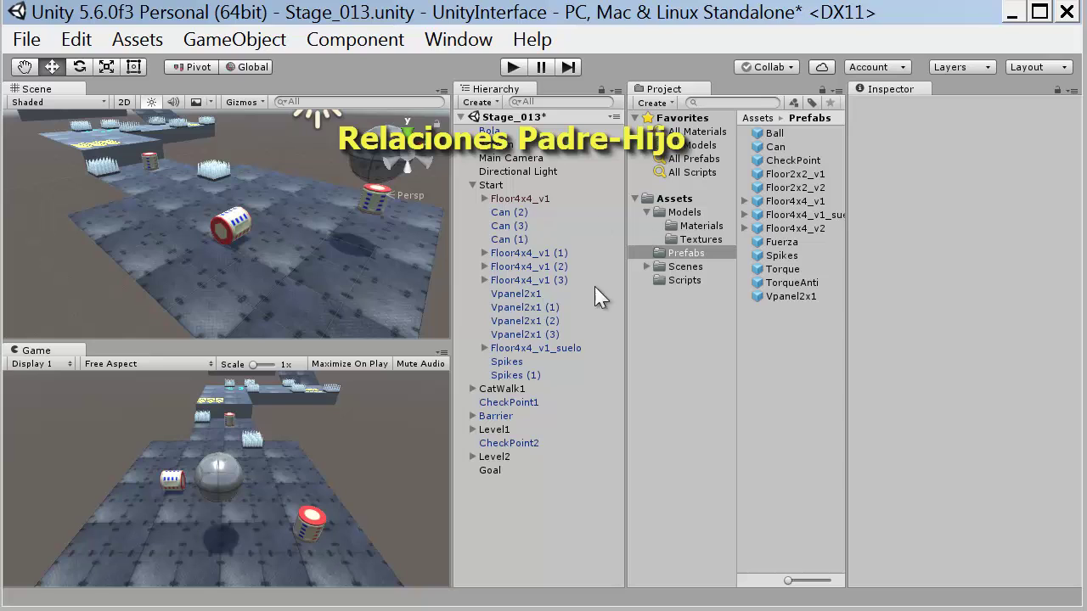
Create an empty child object under Start and rename it 'Cans'
left_click(493, 185)
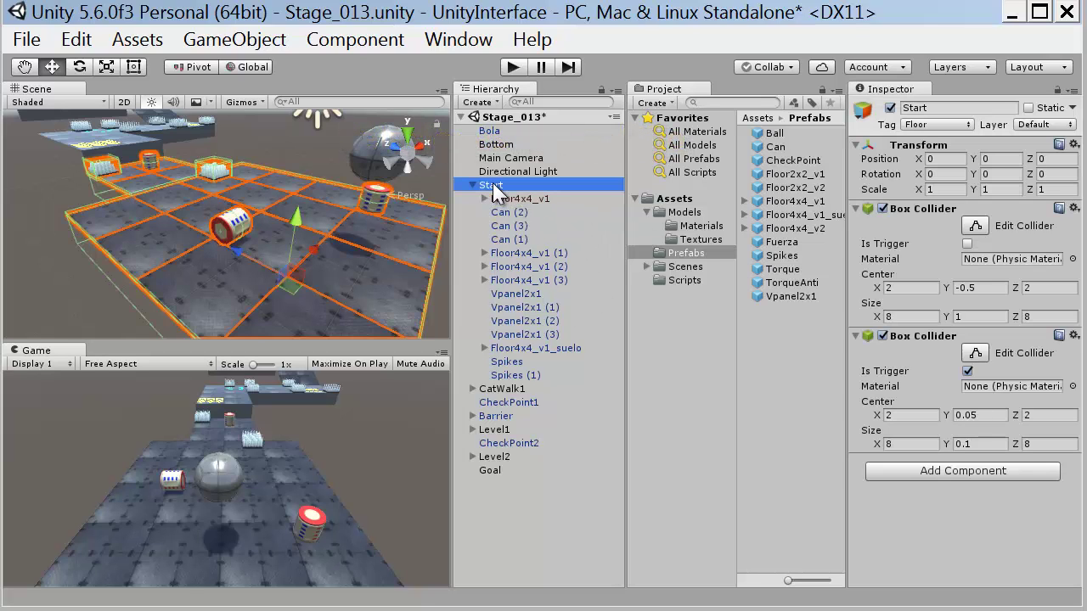
right_click(492, 185)
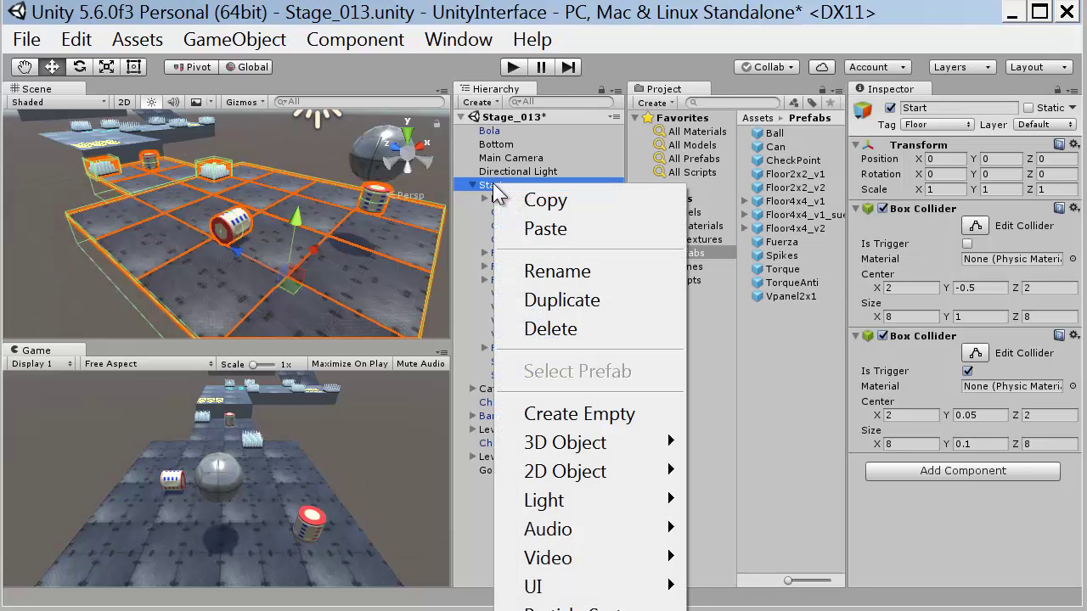
left_click(641, 423)
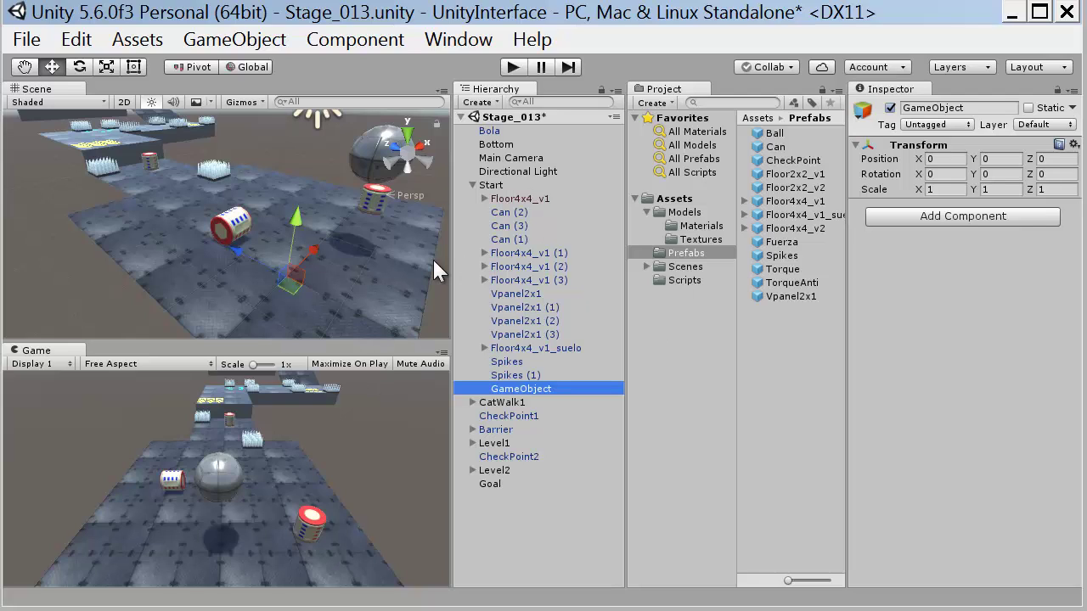
double_click(537, 389)
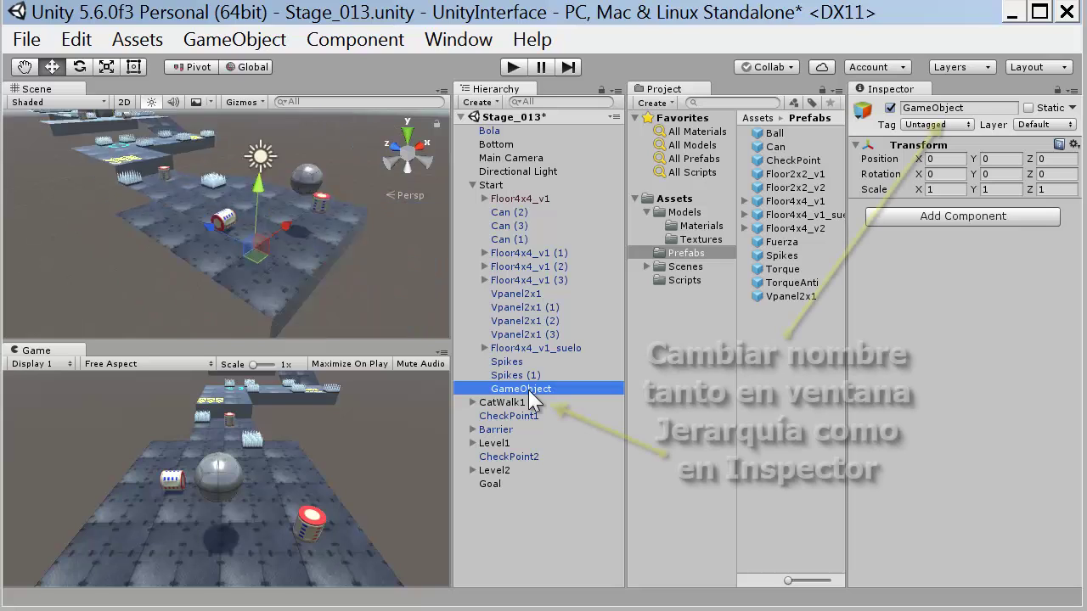
left_click(954, 109)
type("Can")
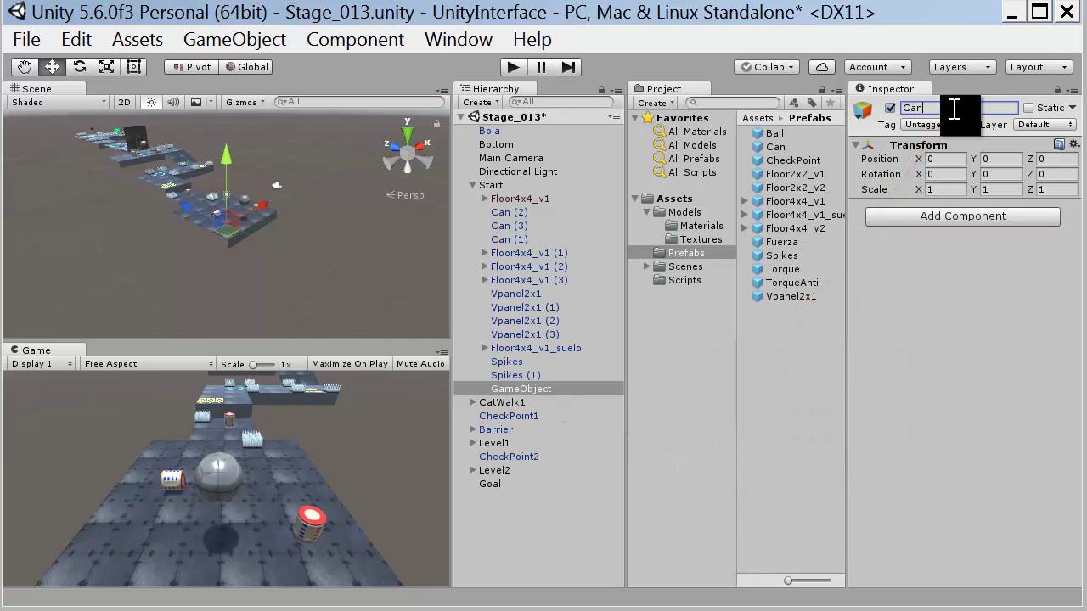
type("s")
key("Return")
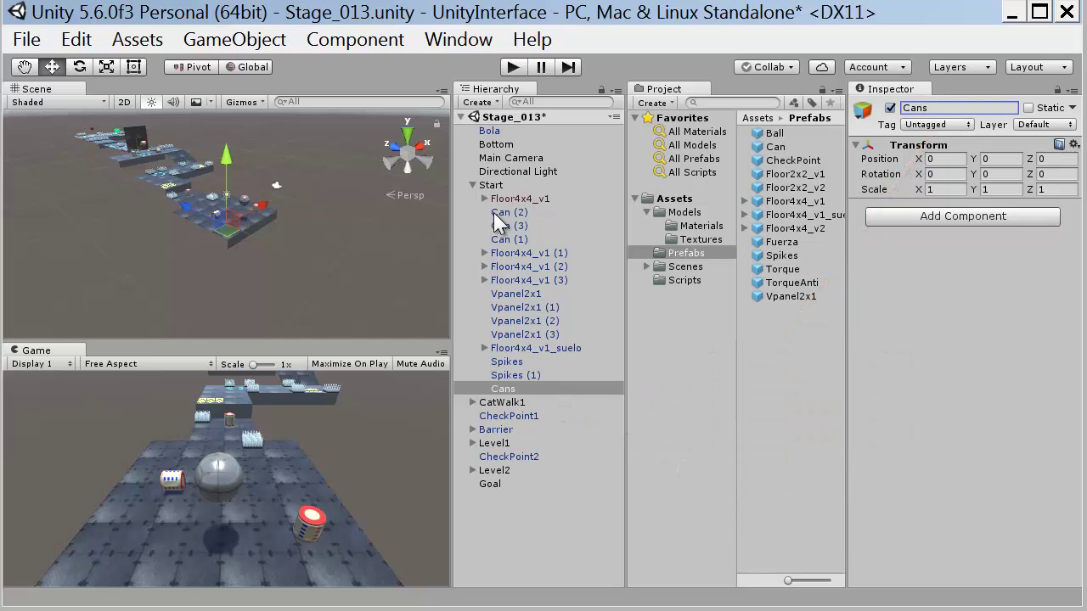
left_click(505, 213)
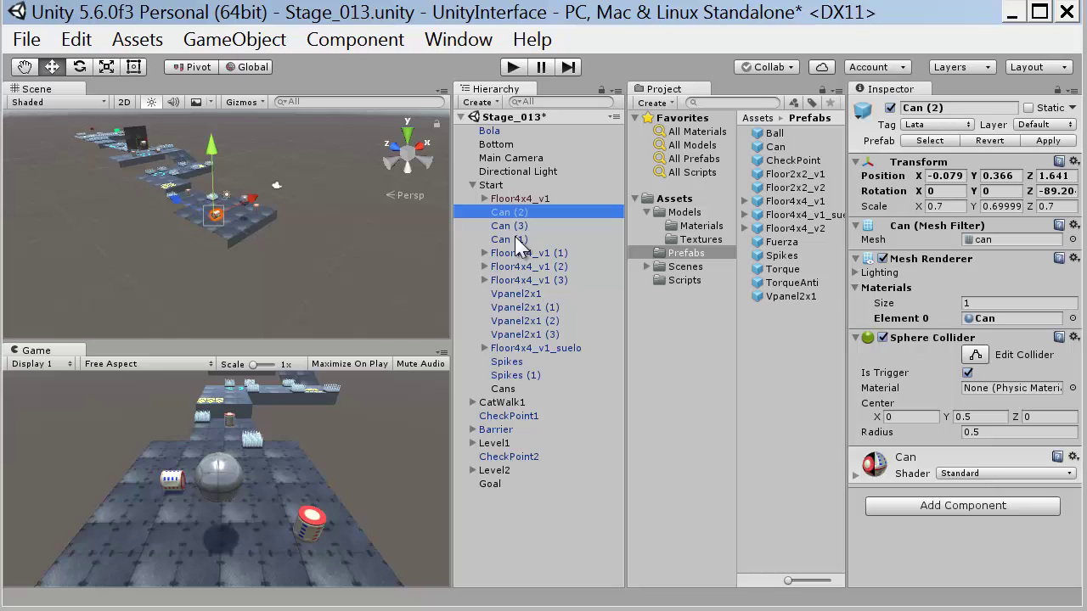
Drag Can (2), Can (3) and Can (1) onto Cans to make them its children
left_click(514, 236, "shift")
key("f")
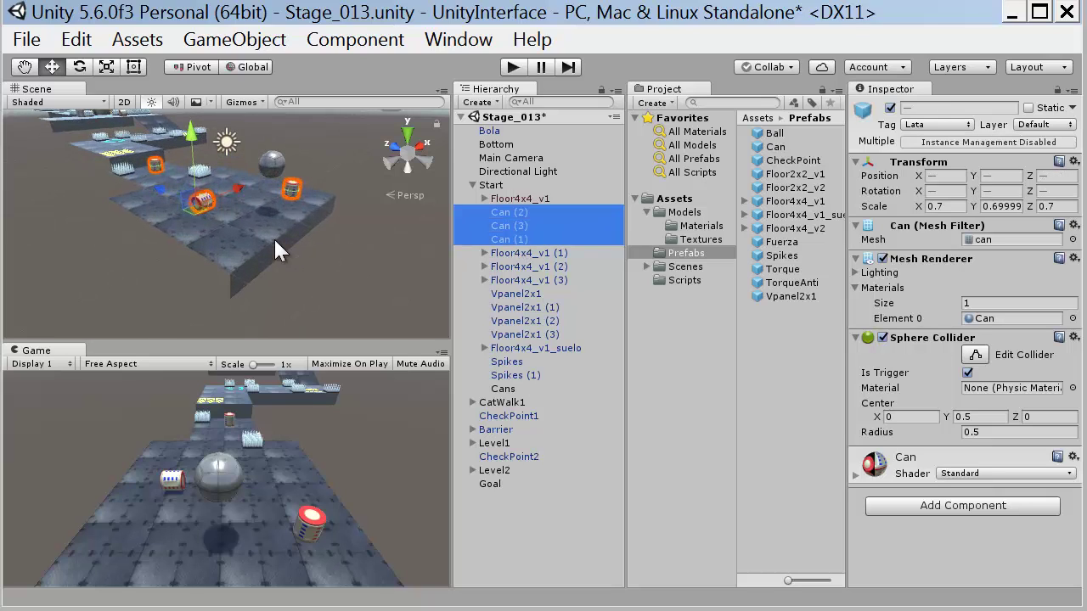
scroll(273, 237, "up", 2)
scroll(274, 237, "up", 1)
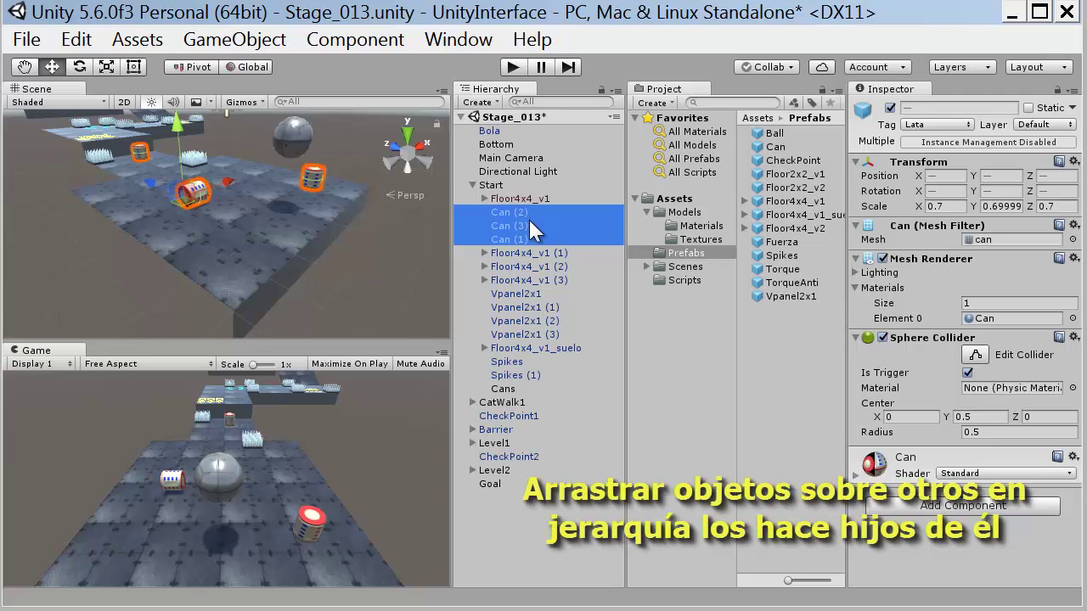
mouse_move(529, 218)
left_mouse_down()
mouse_move(543, 299)
mouse_move(511, 390)
left_mouse_up()
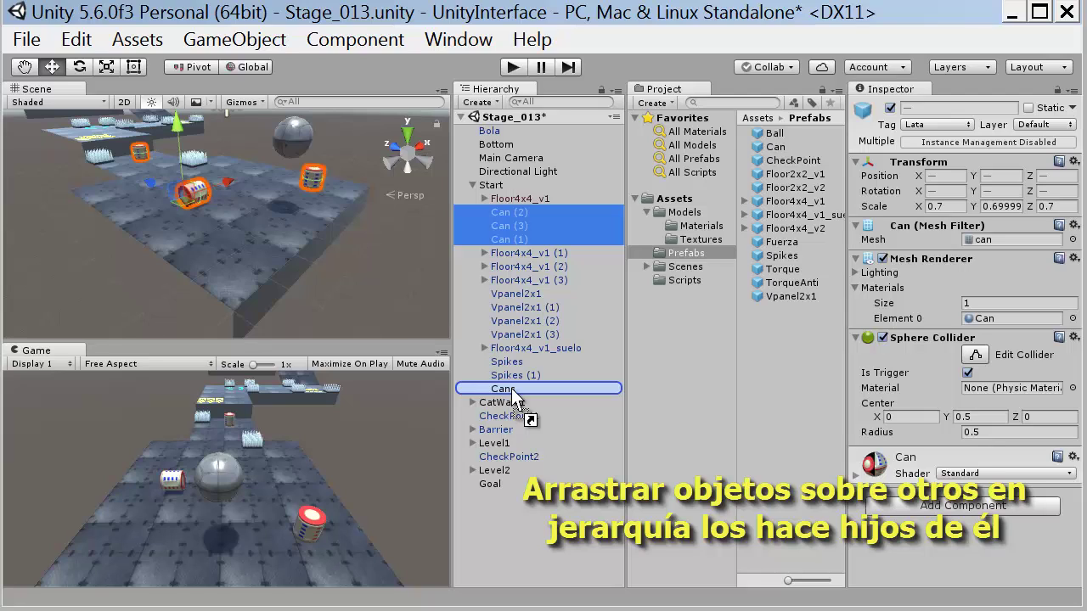
left_click_drag(511, 388, 510, 388)
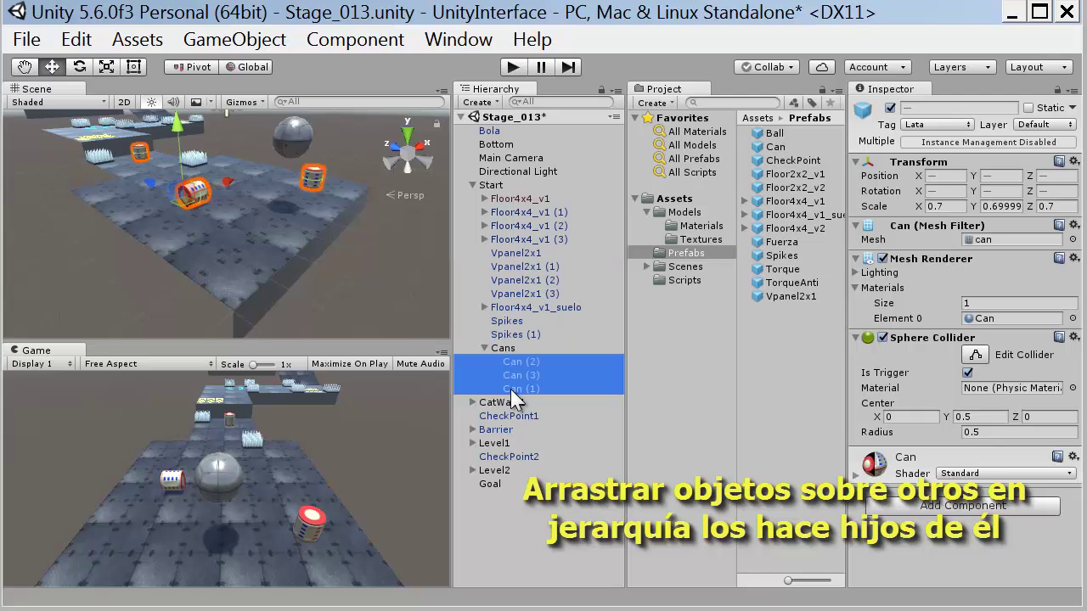
left_click(484, 347)
left_click(485, 347)
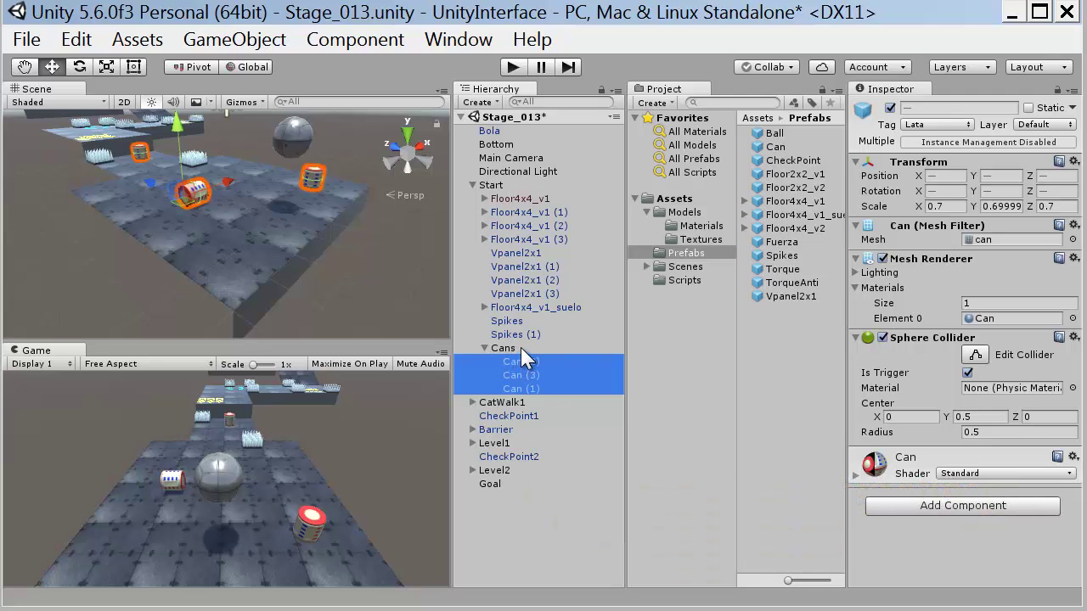
Move the Cans group to X -0.93, Z -1.13 and push Can (1) to Z 0.99
left_click(521, 347)
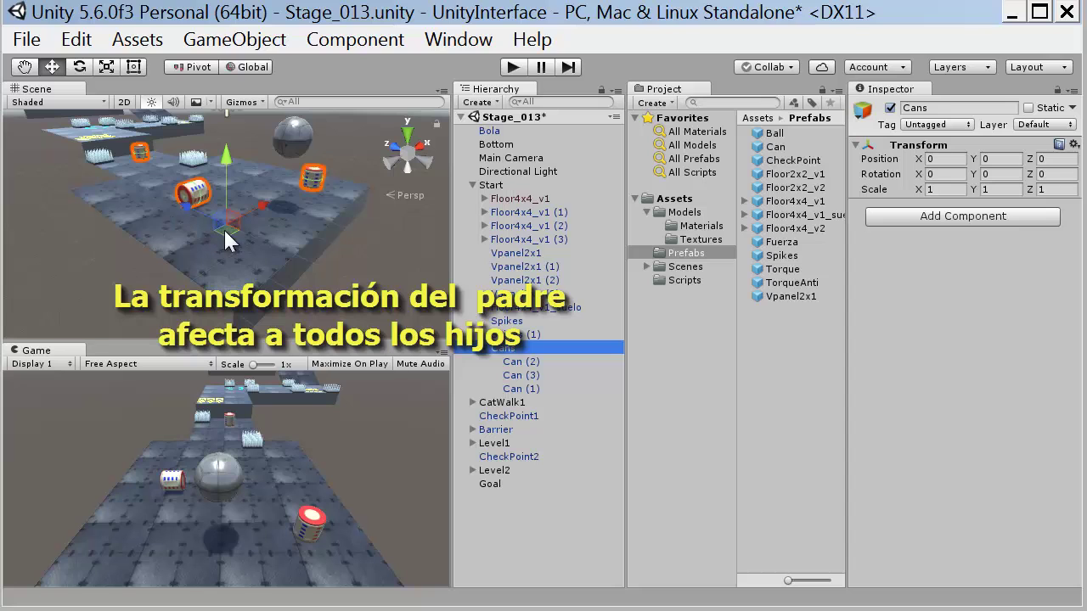
mouse_move(224, 228)
left_mouse_down()
mouse_move(236, 287)
mouse_move(268, 256)
mouse_move(211, 271)
mouse_move(232, 251)
left_mouse_up()
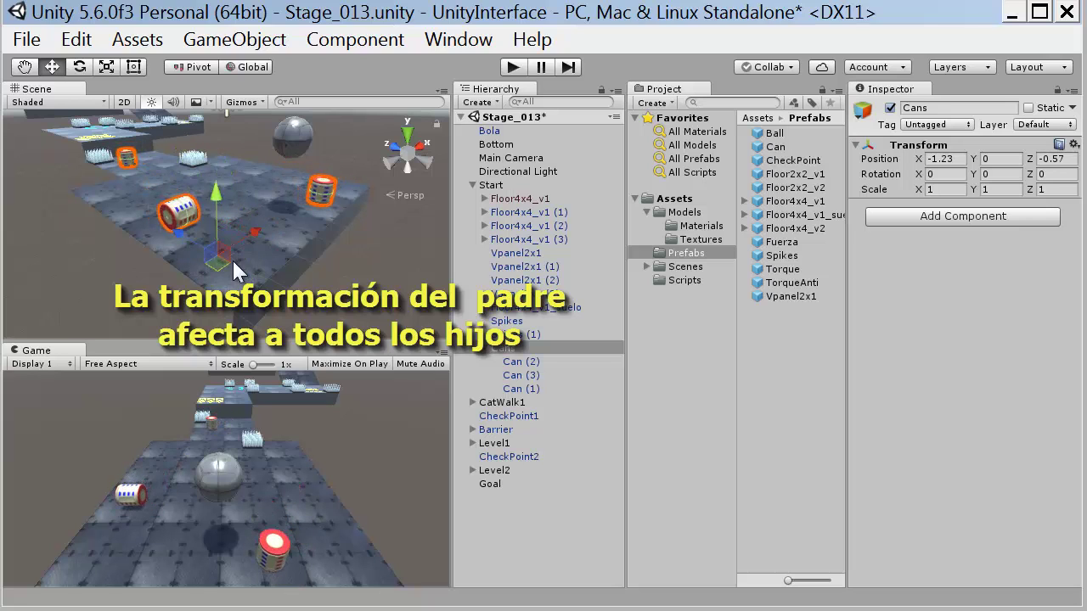
left_click(327, 181)
mouse_move(280, 180)
left_mouse_down()
mouse_move(217, 173)
mouse_move(249, 206)
left_mouse_up()
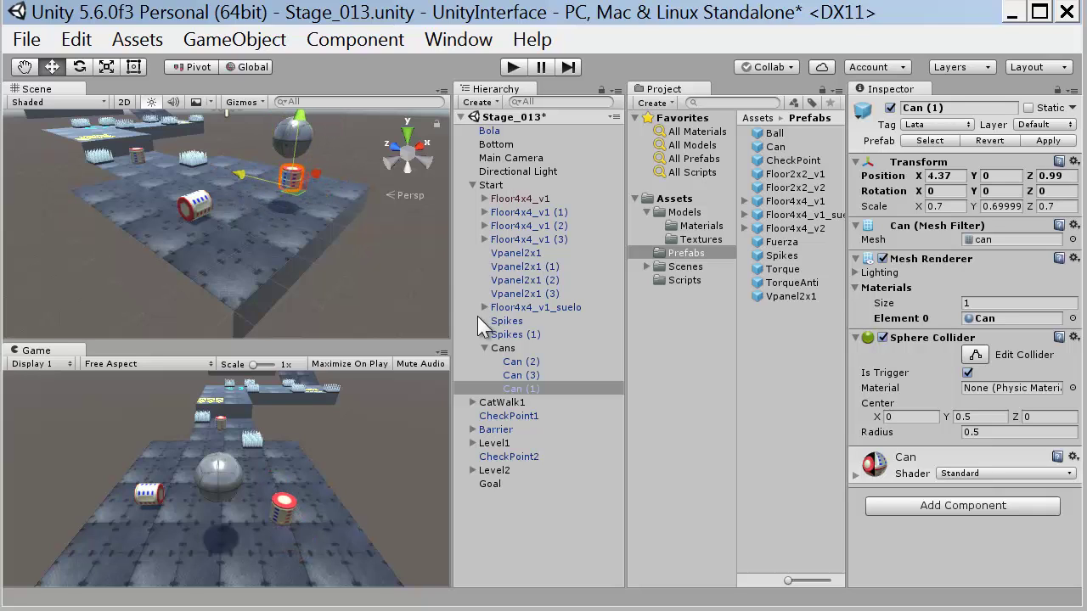
left_click(507, 348)
left_click_drag(233, 251, 240, 264)
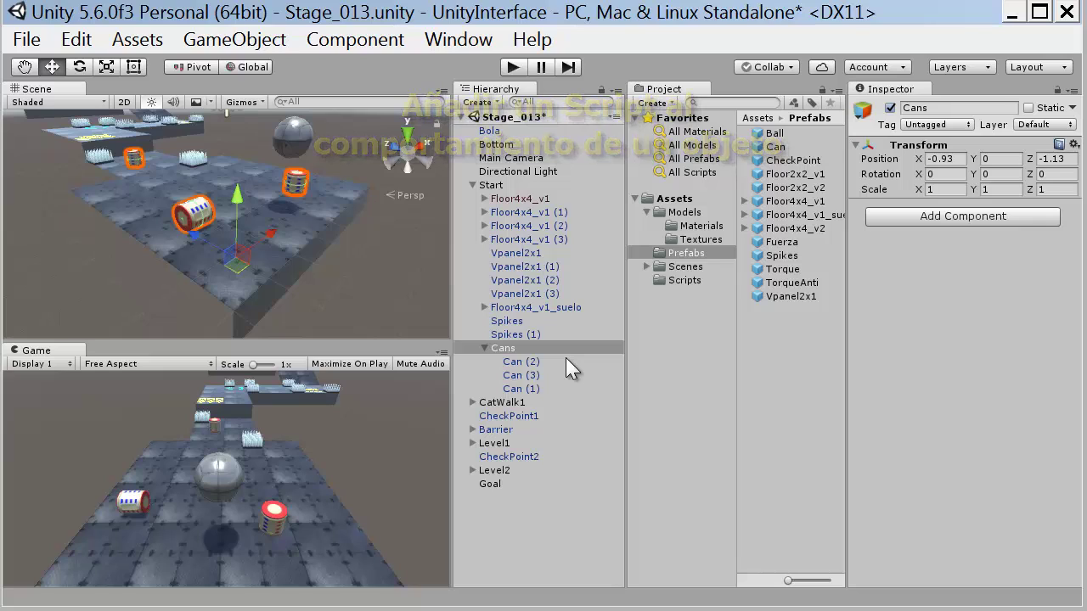
left_click(513, 66)
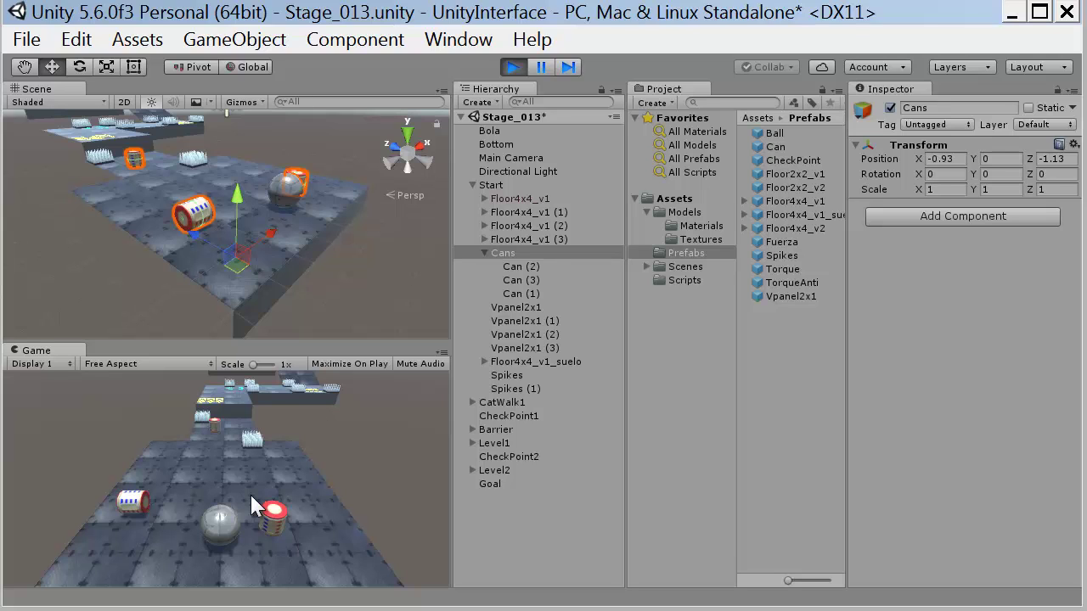
left_click(514, 68)
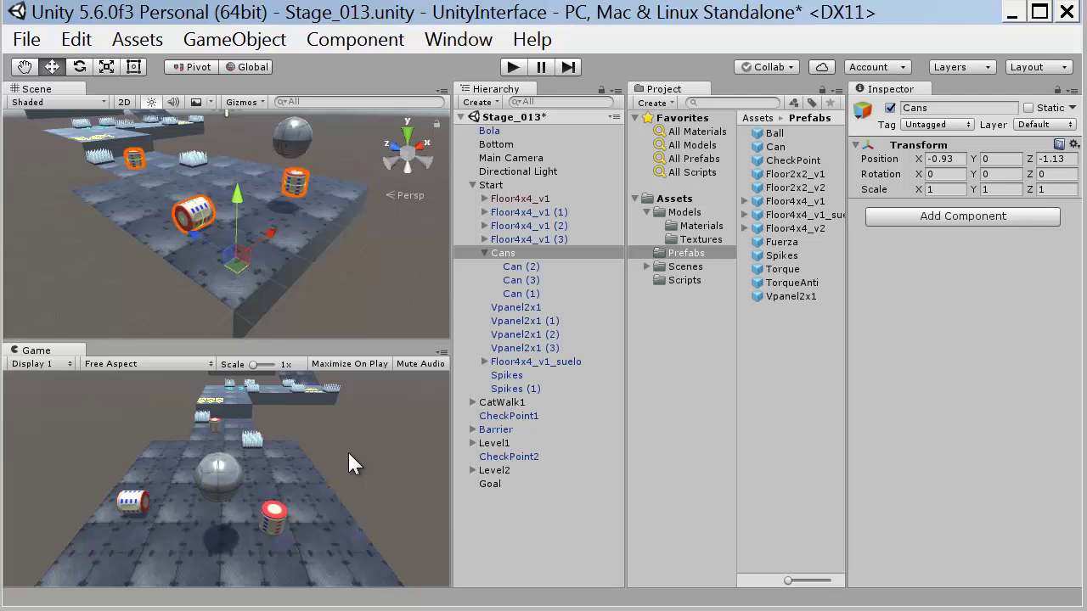
Add the Player Behaviour script component to Bola from the Scripts category
left_click(533, 130)
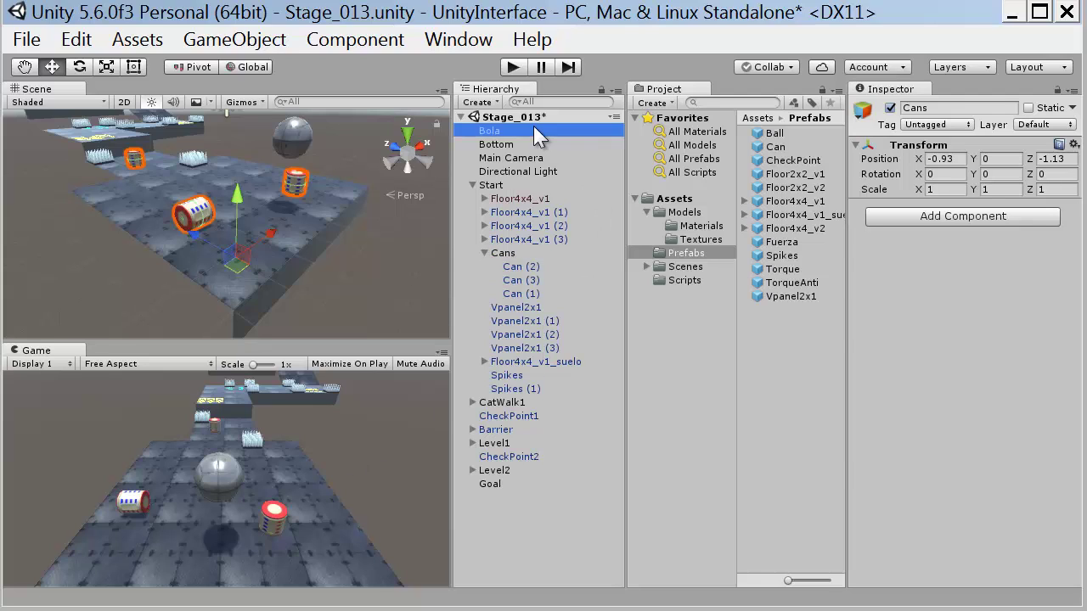
left_click_drag(1078, 132, 1078, 262)
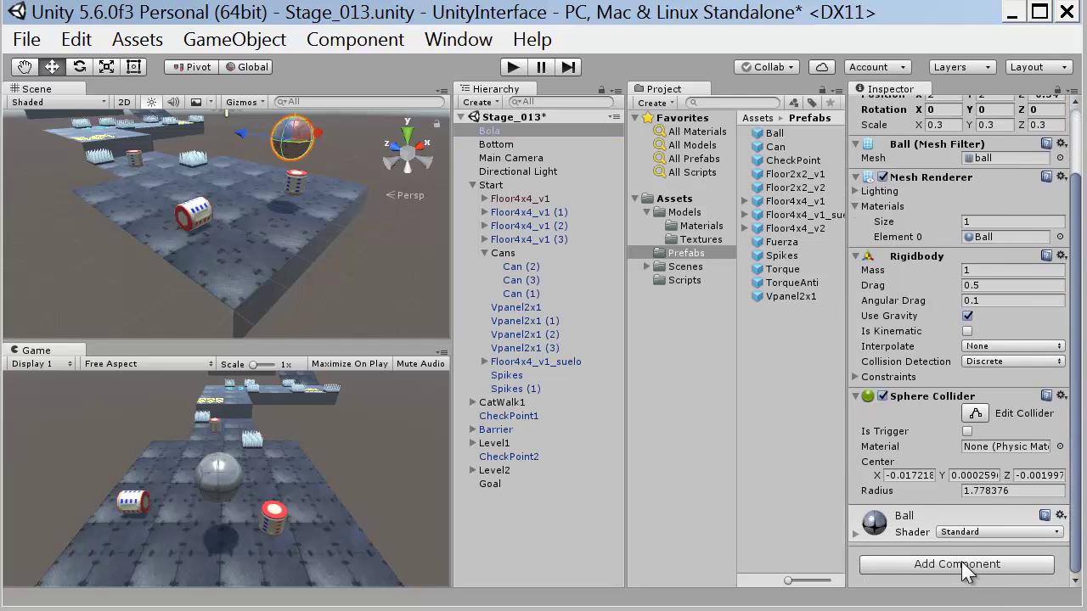
left_click(963, 565)
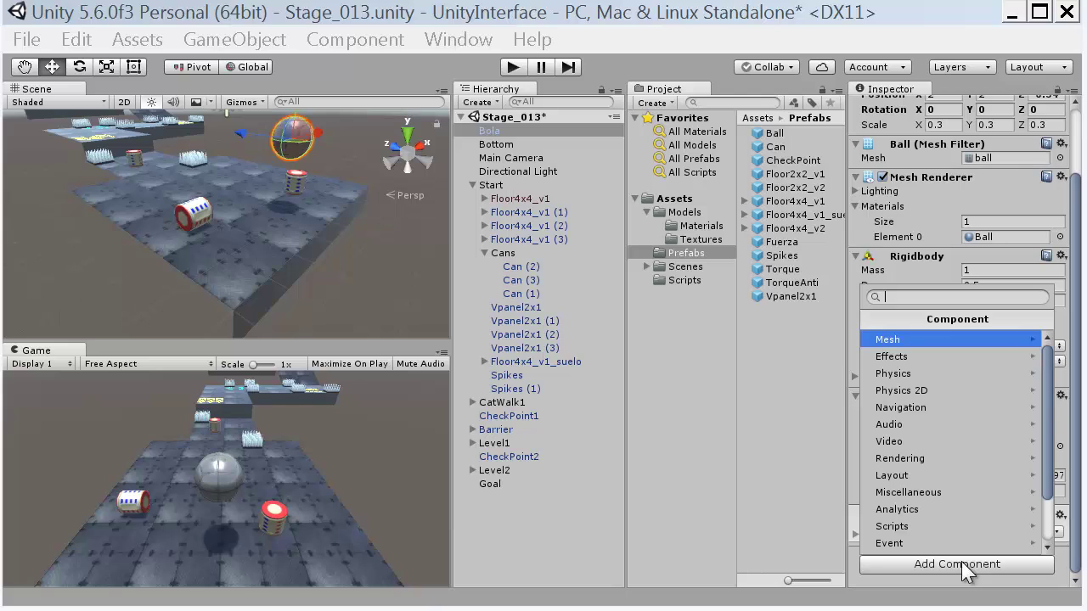
left_click_drag(1049, 439, 1048, 488)
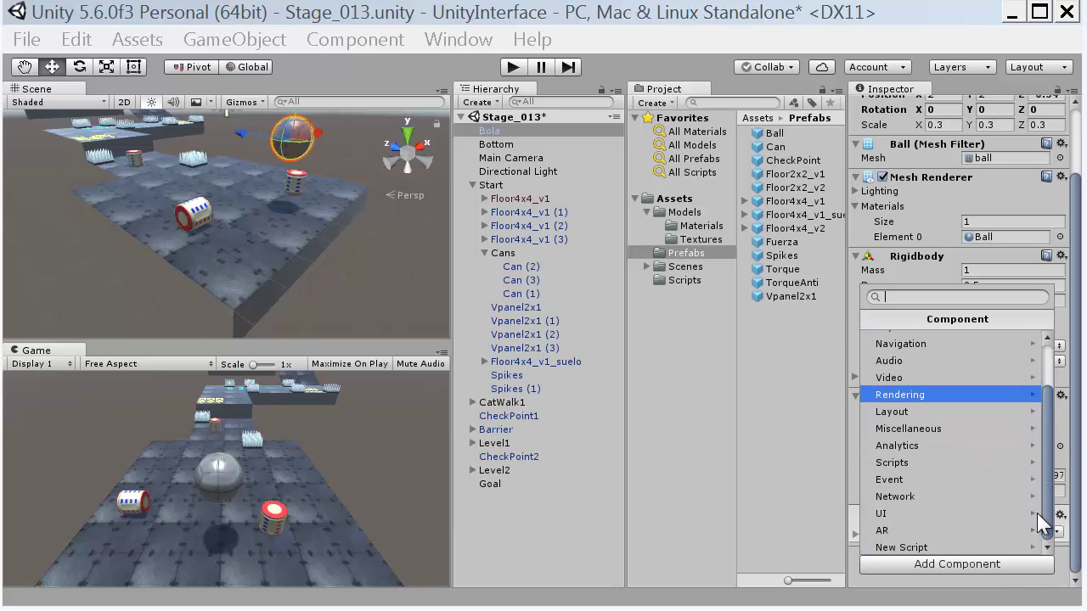
left_click(1000, 547)
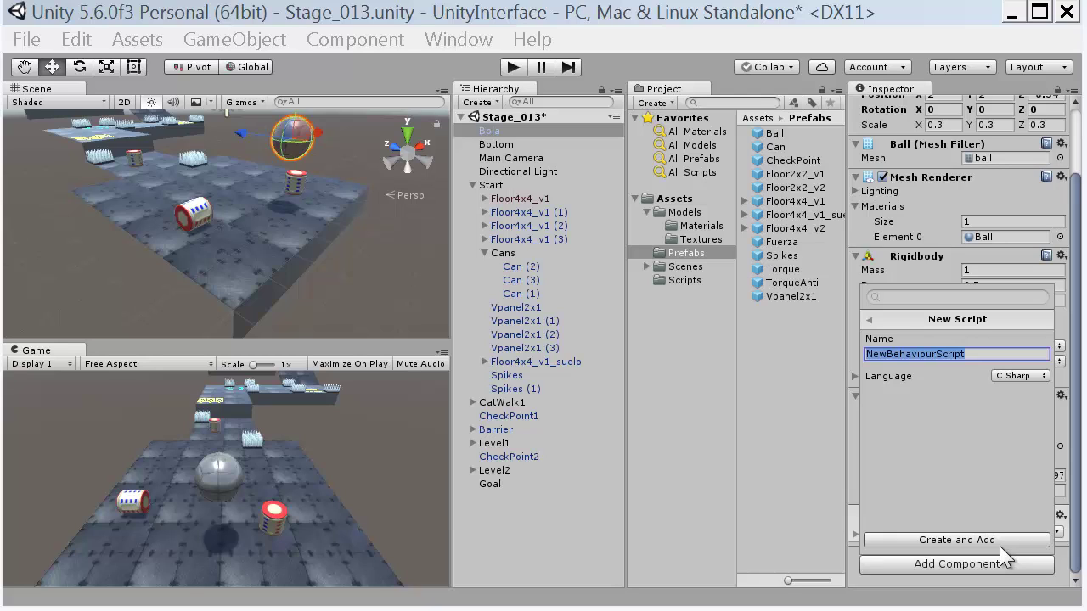
key("Escape")
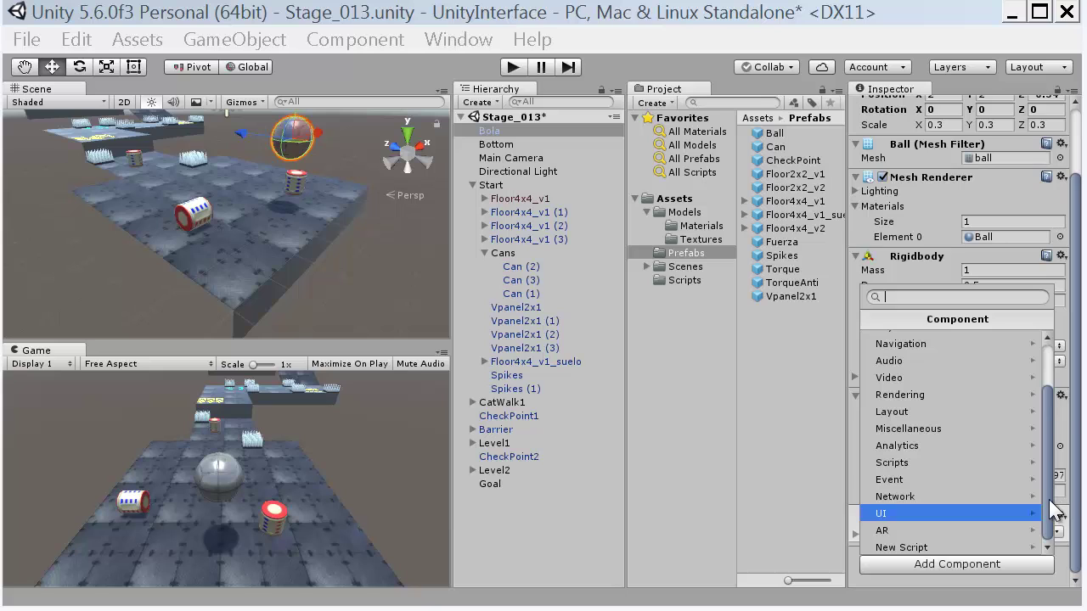
scroll(978, 495, "up", 1)
left_click(979, 489)
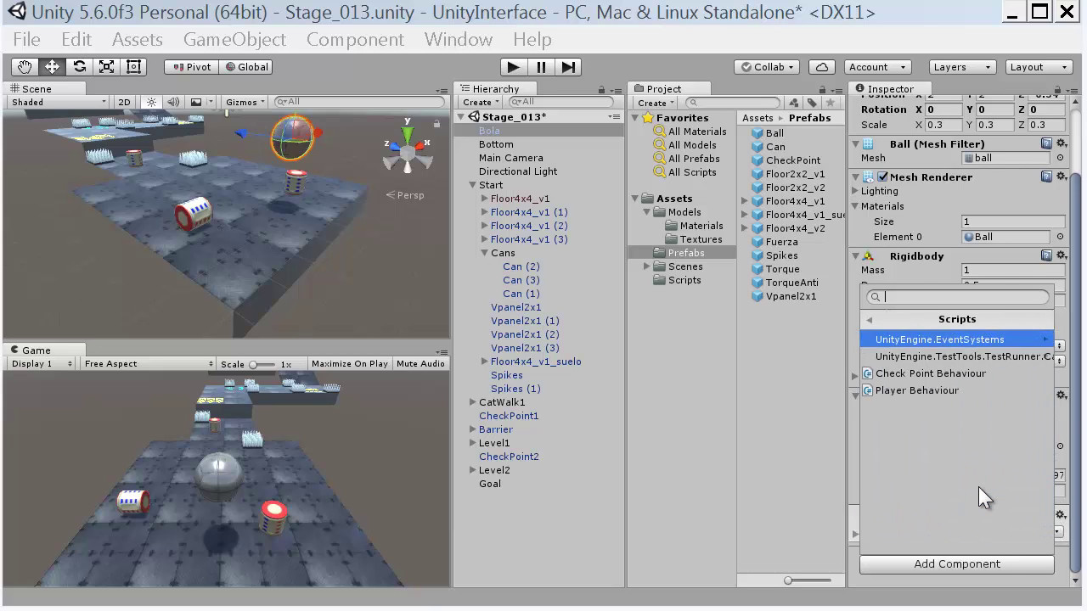
left_click(960, 391)
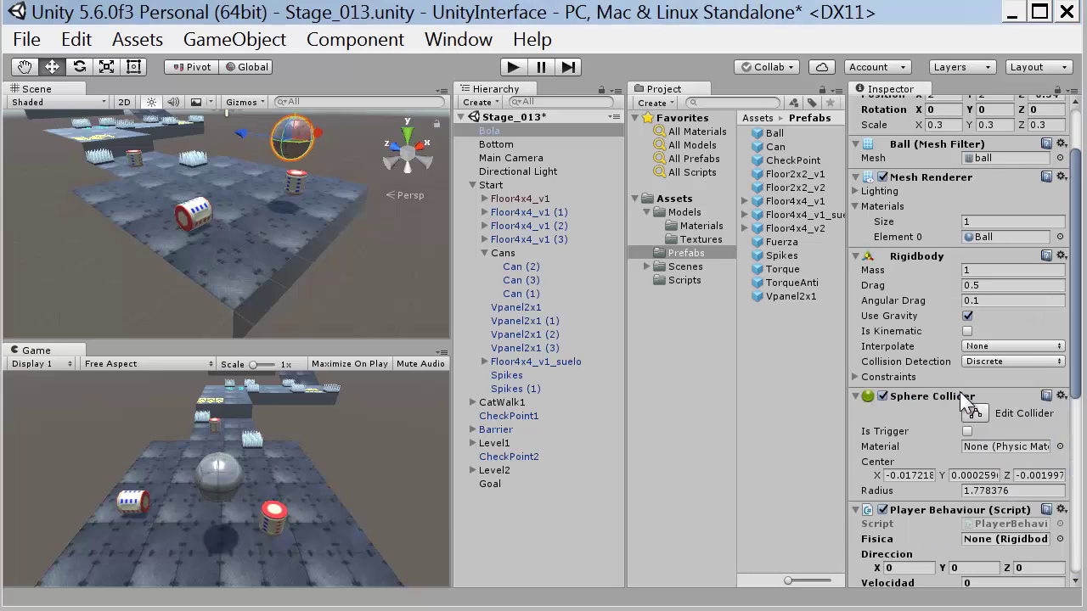
left_click_drag(1076, 370, 1057, 395)
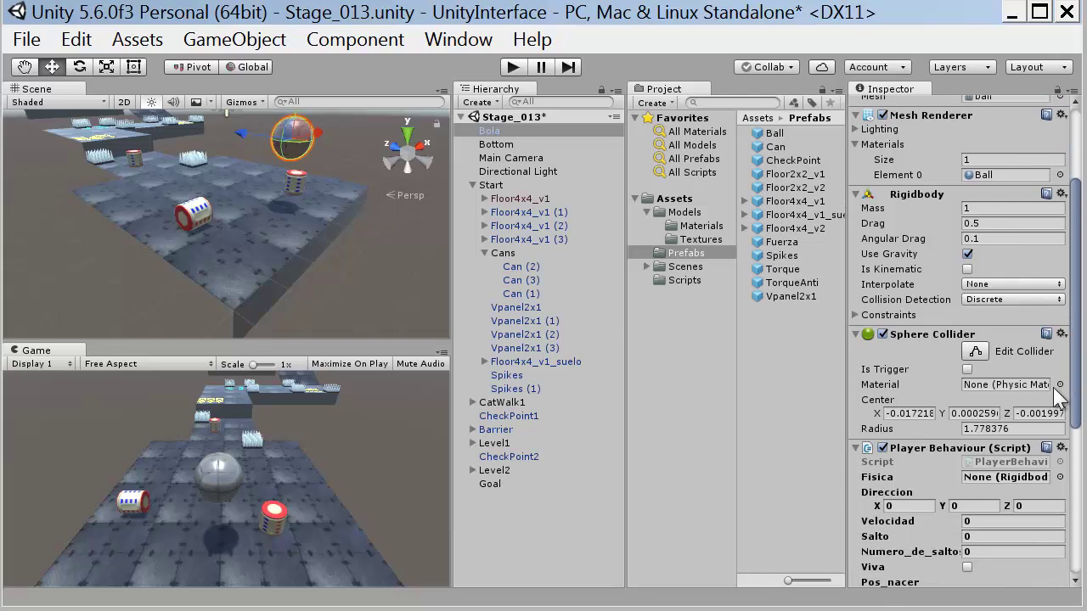
left_click(688, 280)
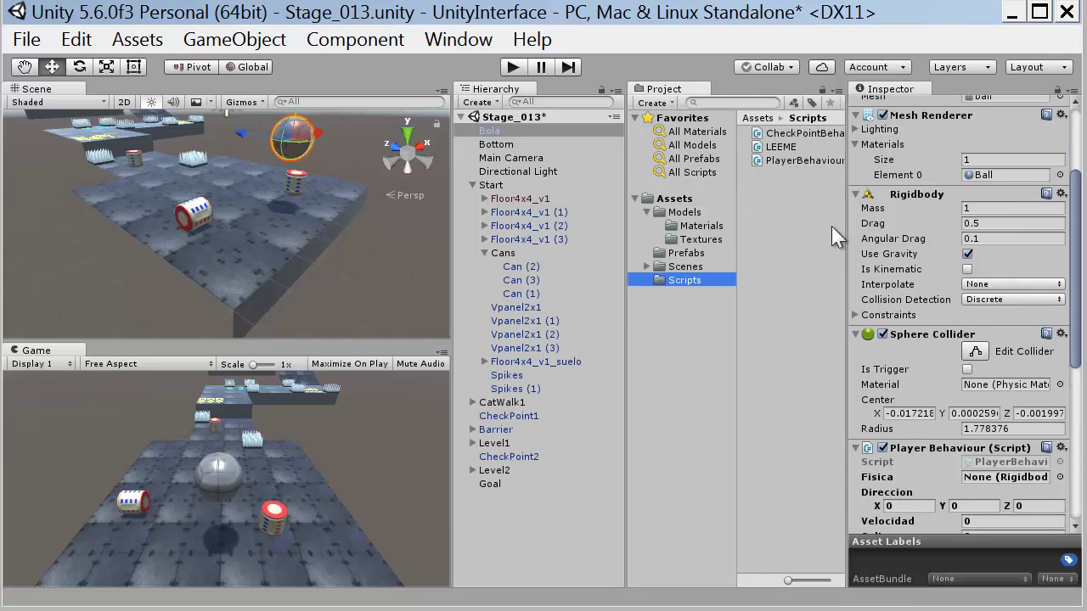
Drag the PlayerBehaviour script asset onto Bola, adding a second copy
left_click(805, 157)
left_click_drag(812, 159, 518, 132)
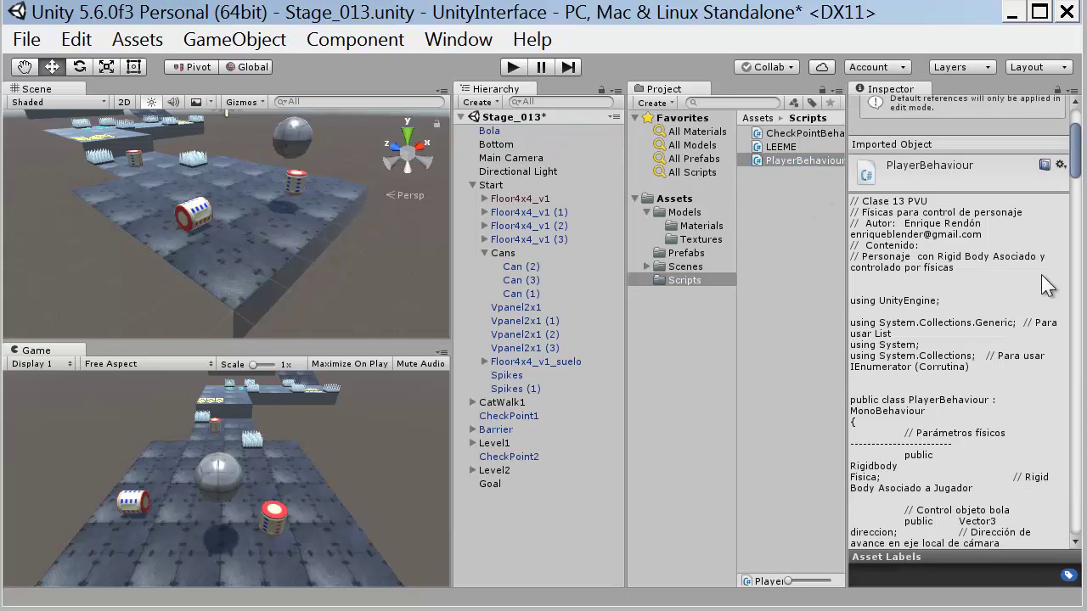
left_click(563, 130)
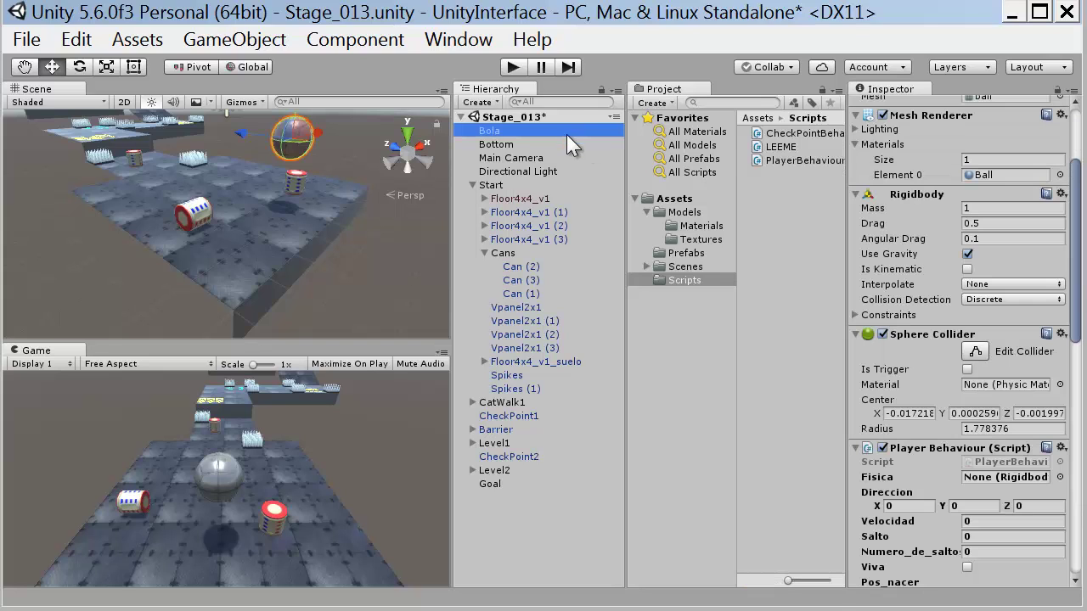
Collapse both Player Behaviour components and remove the duplicate through its gear menu
scroll(866, 197, "down", 5)
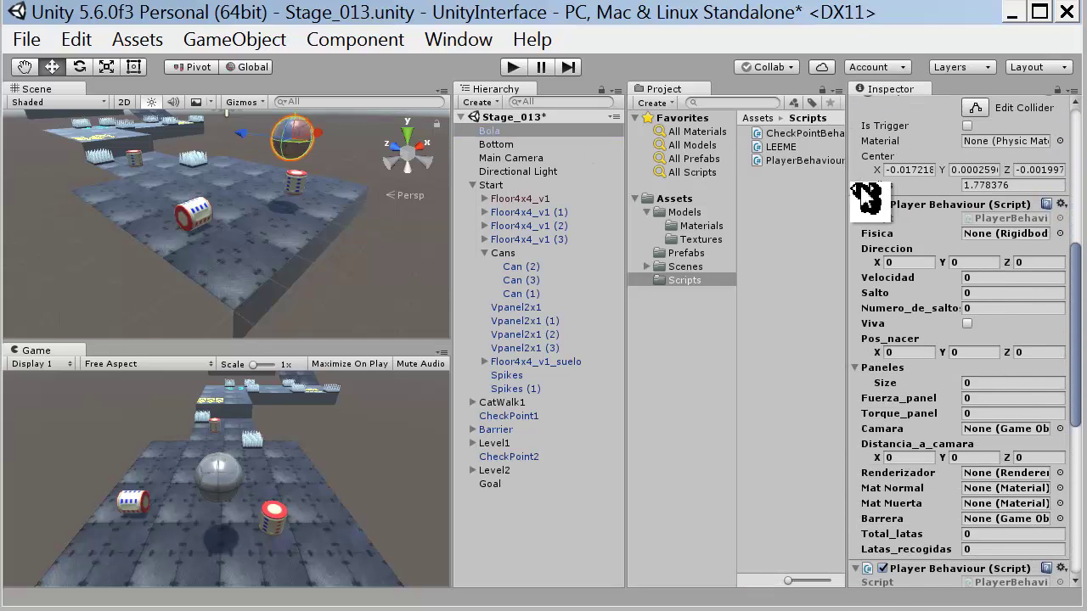
left_click(855, 204)
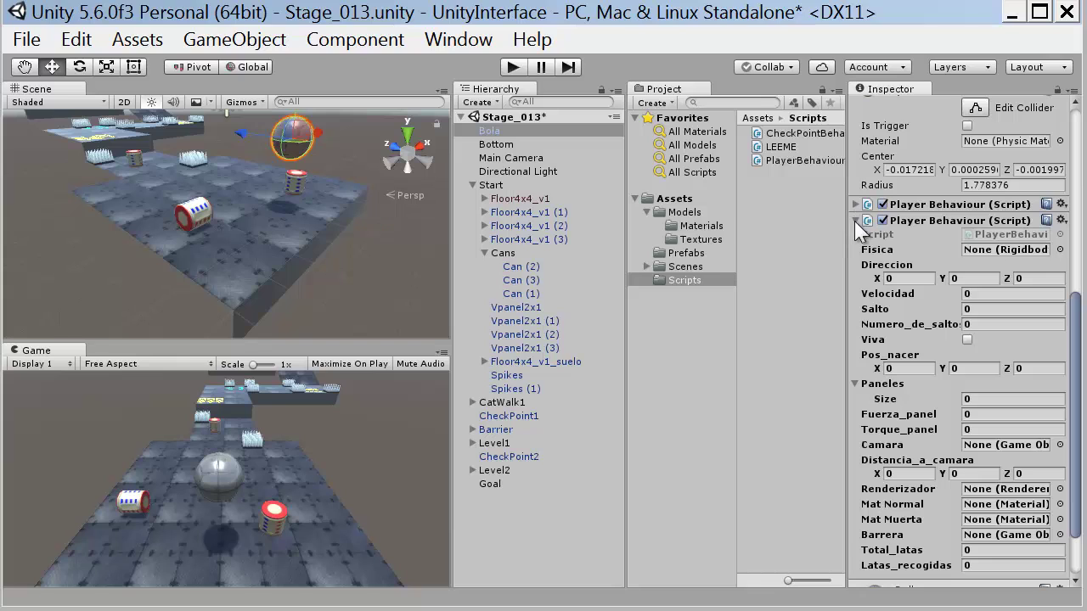
left_click(855, 220)
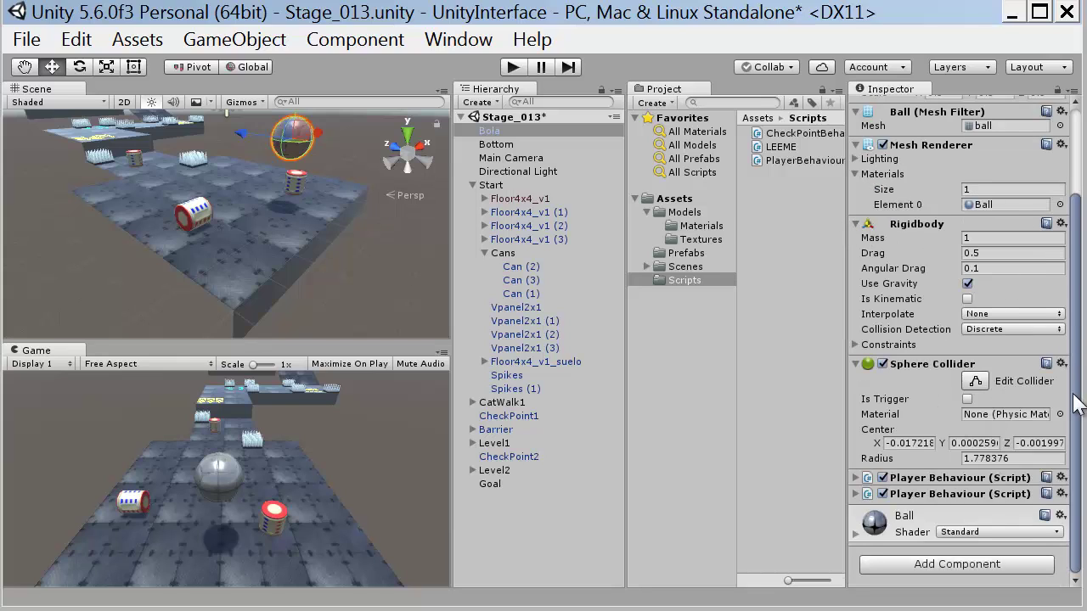
left_click(1062, 495)
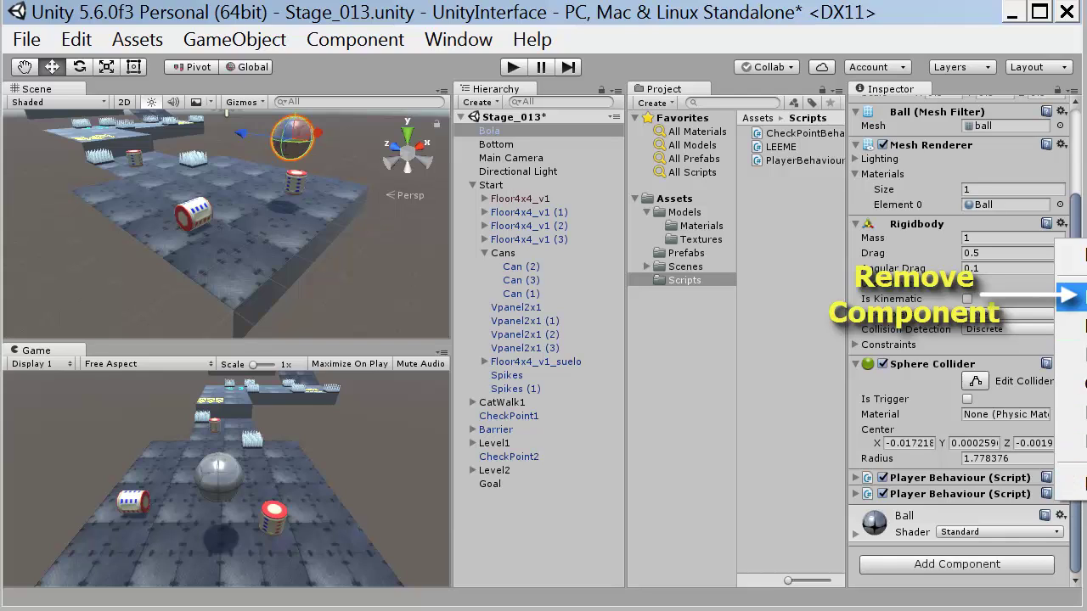
left_click(1071, 297)
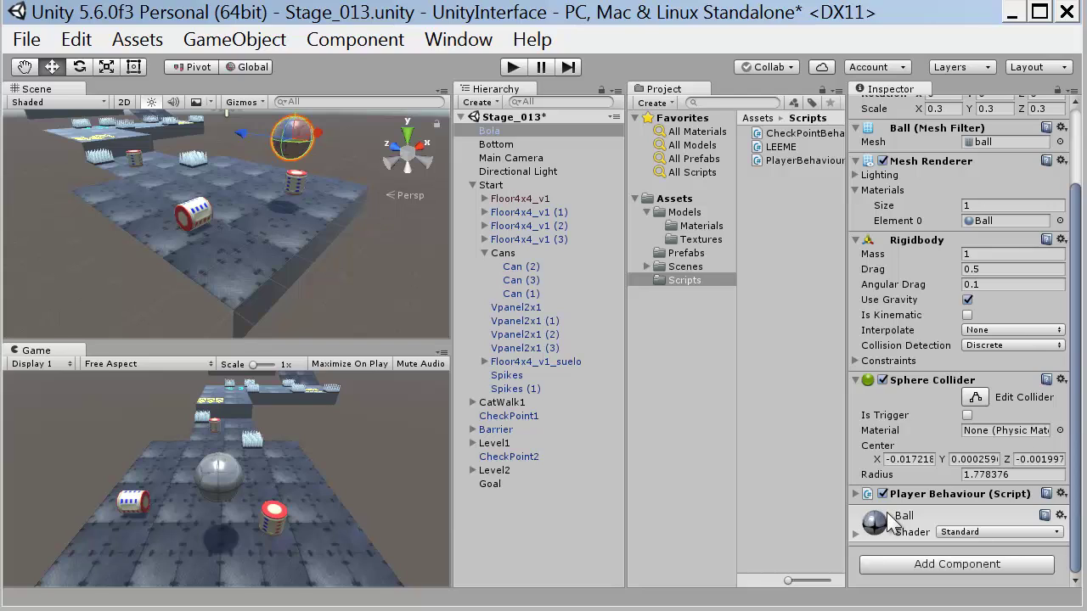
Expand Player Behaviour and open the material picker for the Mat Normal slot
left_click(855, 493)
scroll(1074, 407, "down", 5)
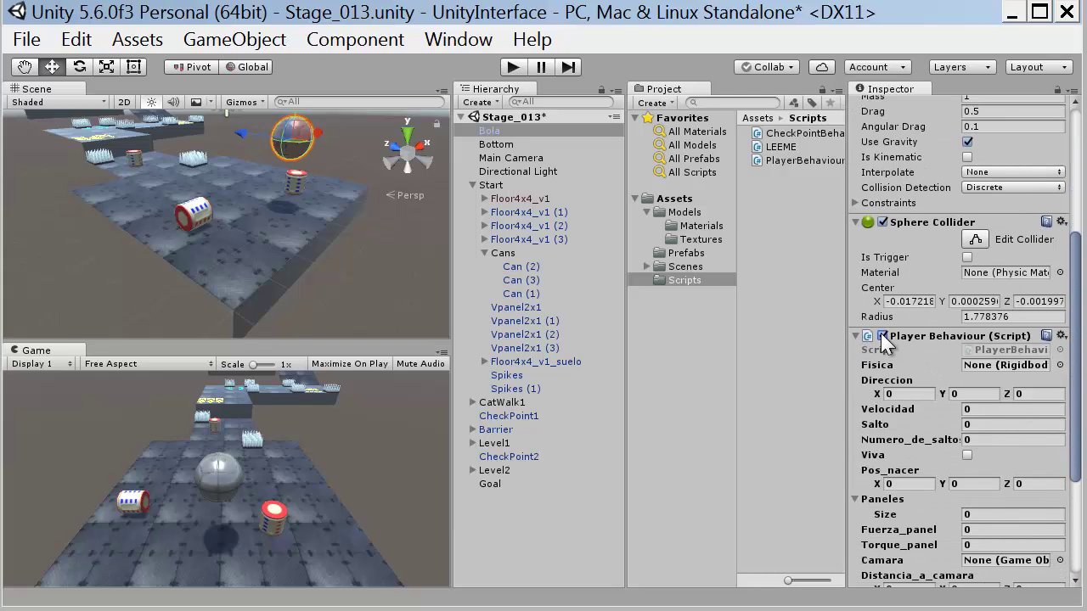
left_click_drag(1083, 412, 1076, 492)
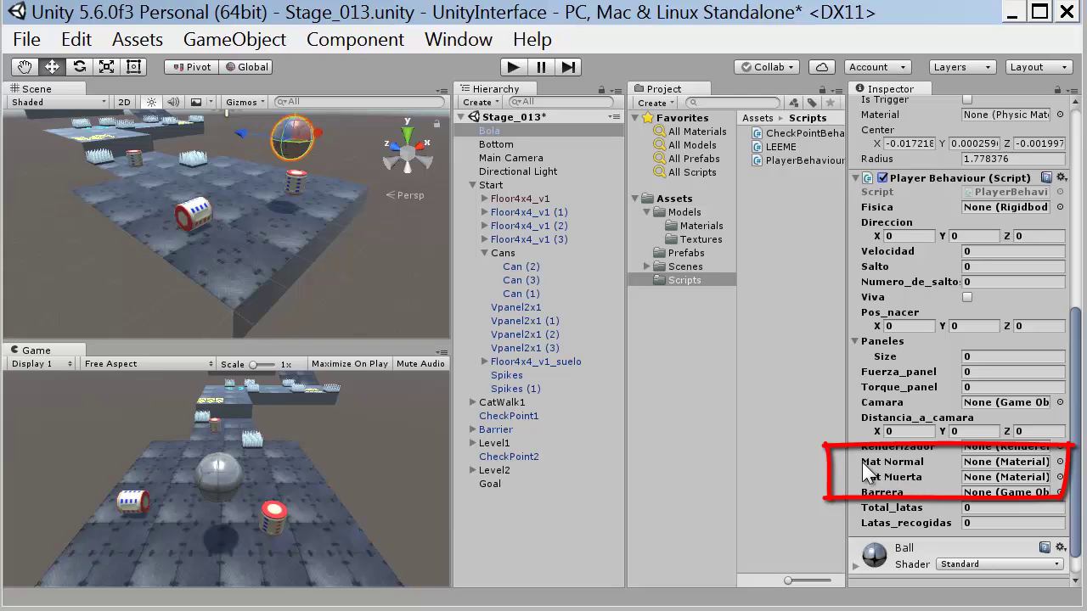
left_click(1060, 461)
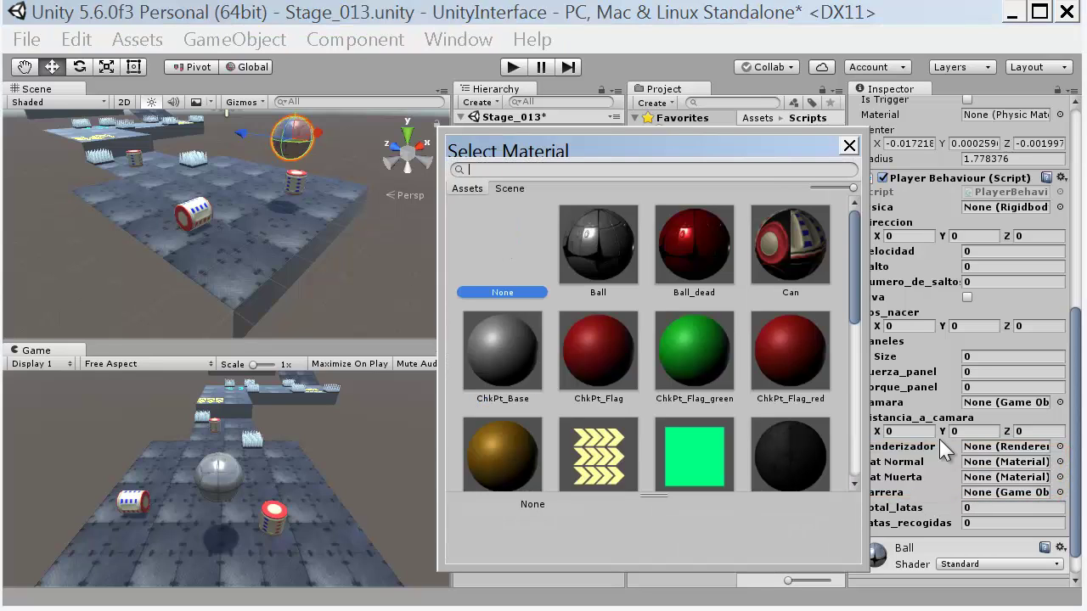
Assign Ball as Mat Normal and Ball_dead as Mat Muerta in Bola's Player Behaviour
left_click(617, 244)
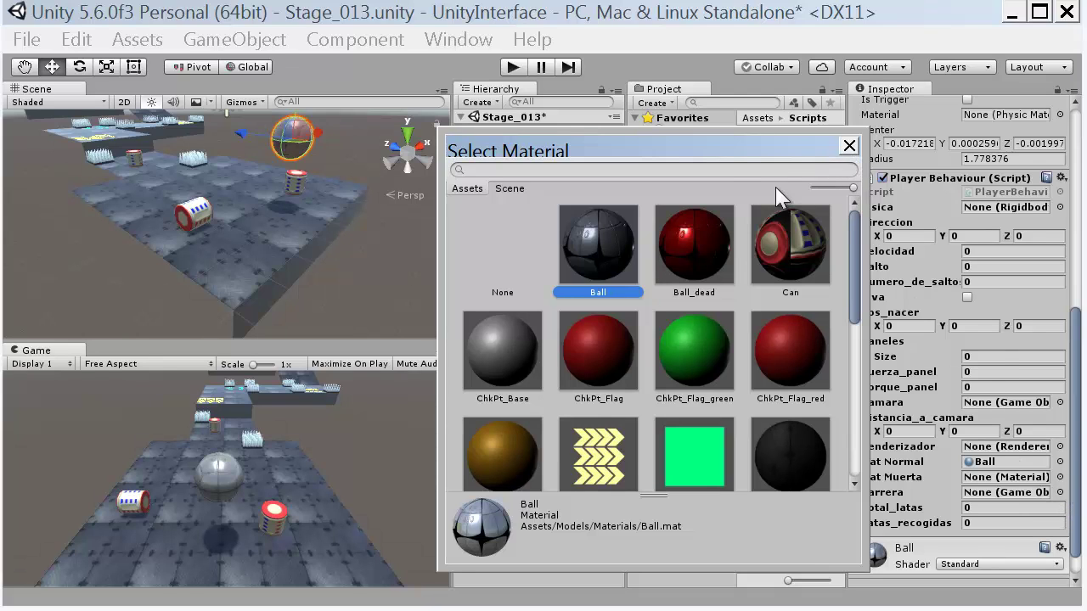
left_click(1059, 477)
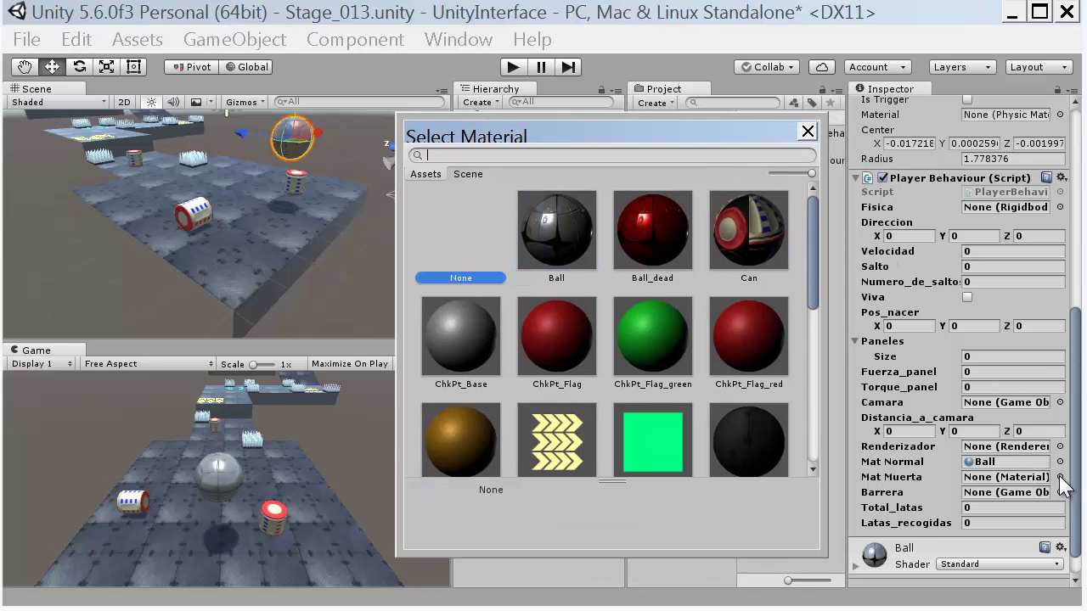
left_click(671, 240)
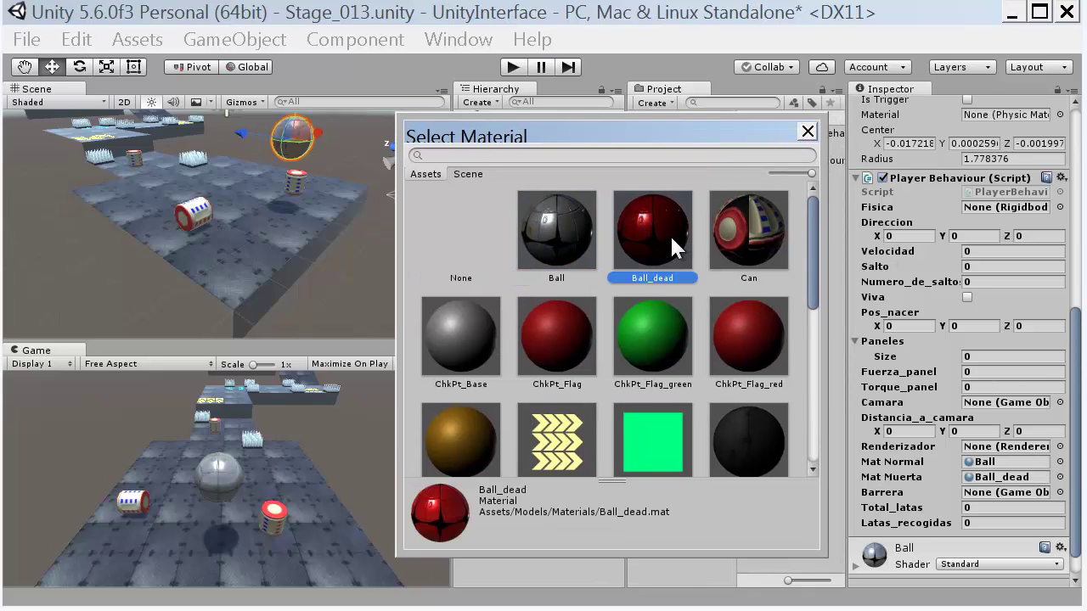
left_click(807, 131)
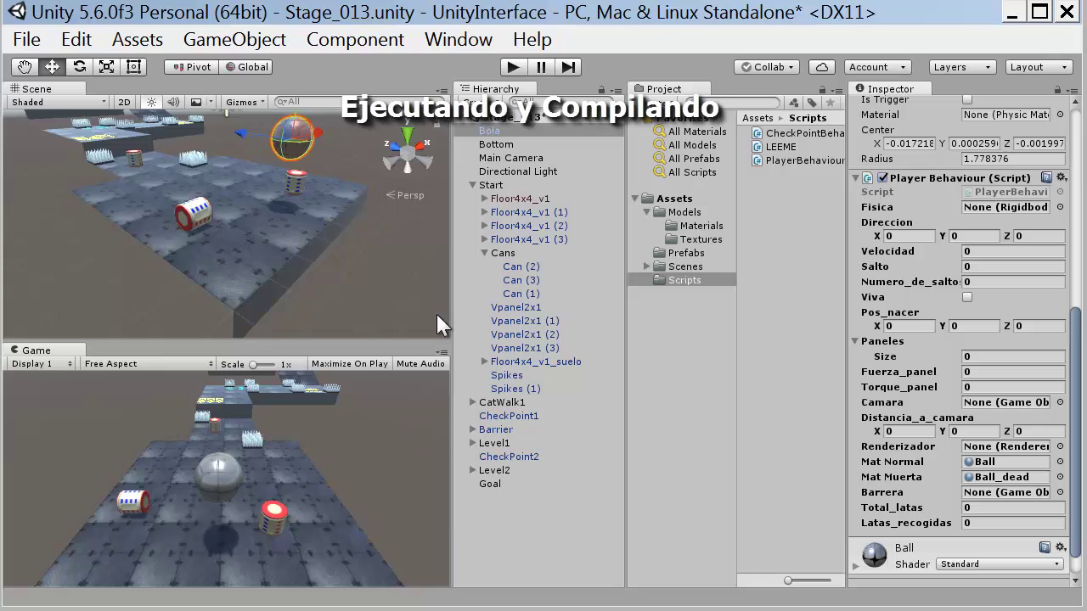
Play Stage_013 and steer the ball into a can so Latas_recogidas reaches 1 of 6
left_click(512, 68)
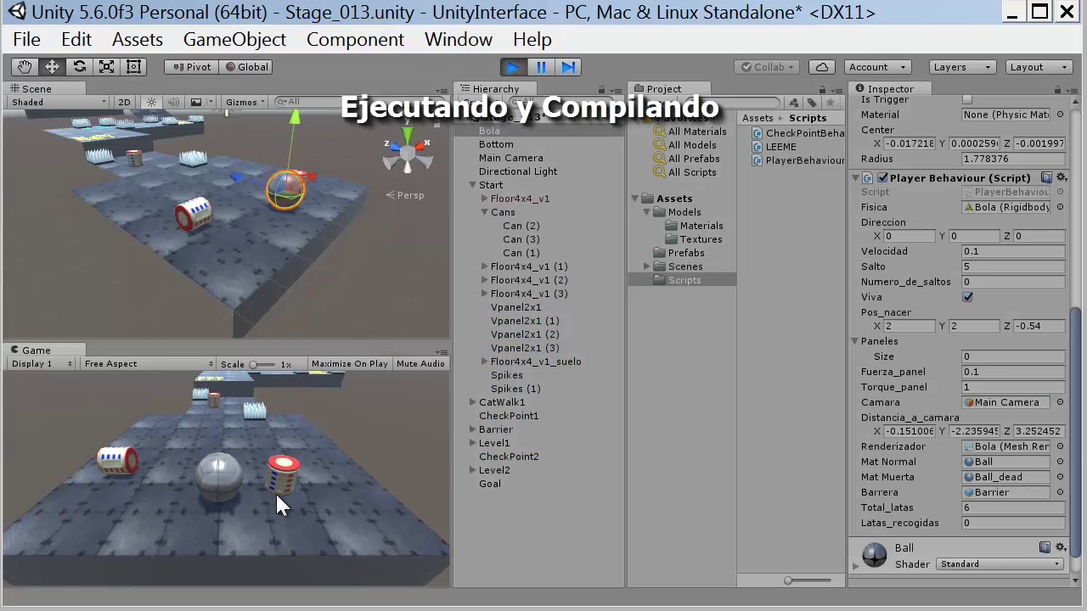
key("Up")
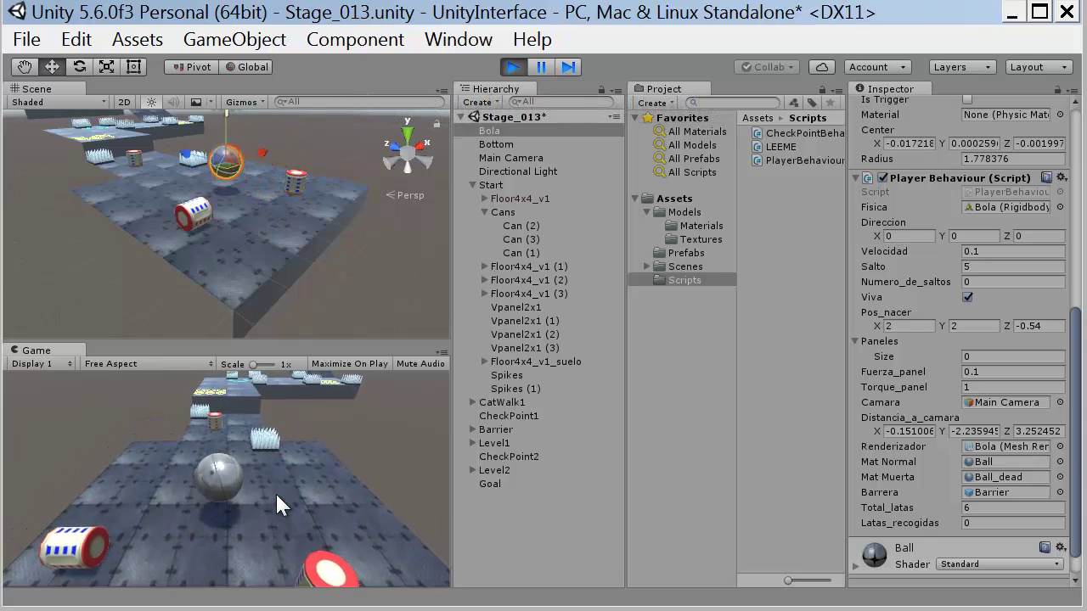
key("Up")
key("Right")
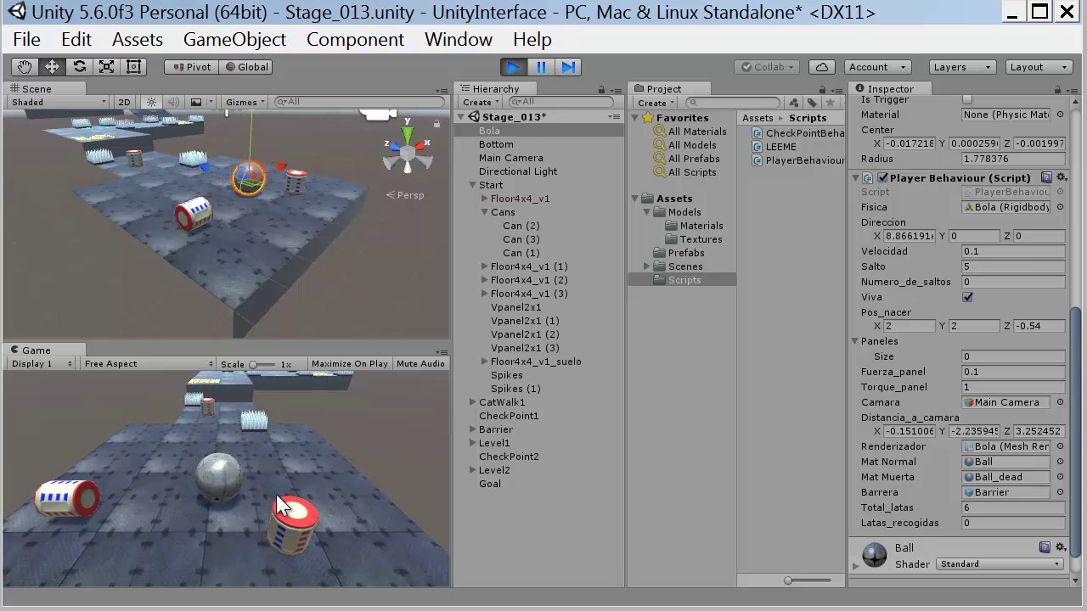
key("Left")
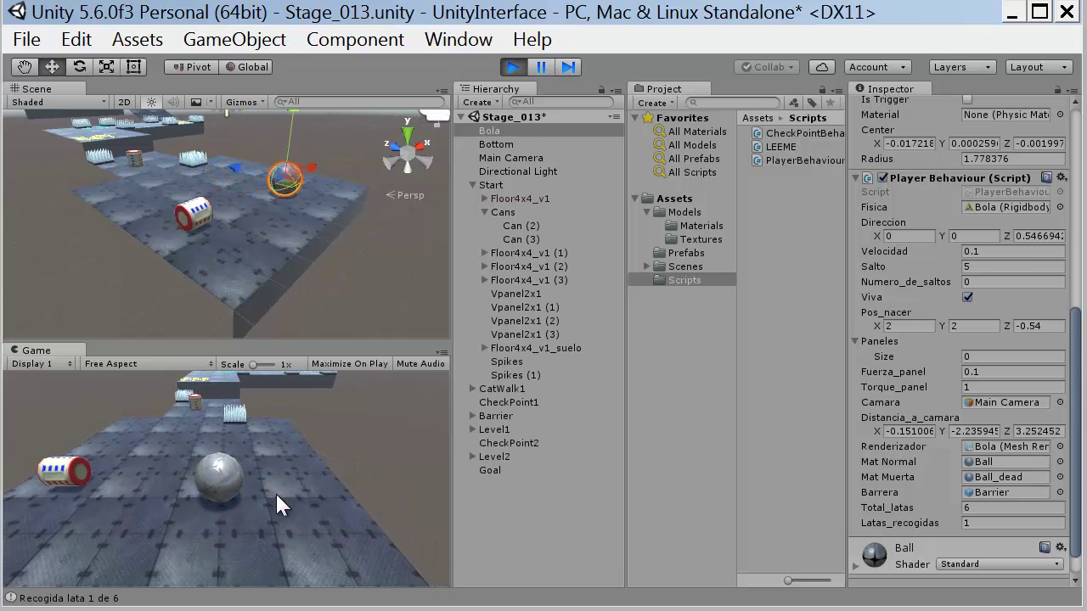
key("Right")
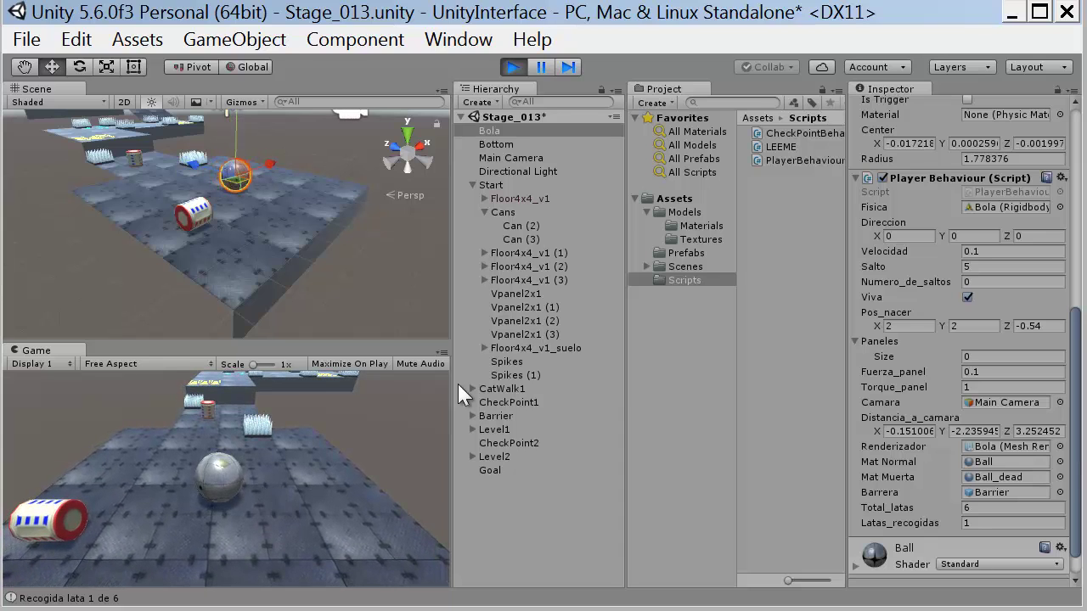
left_click_drag(1074, 350, 1074, 152)
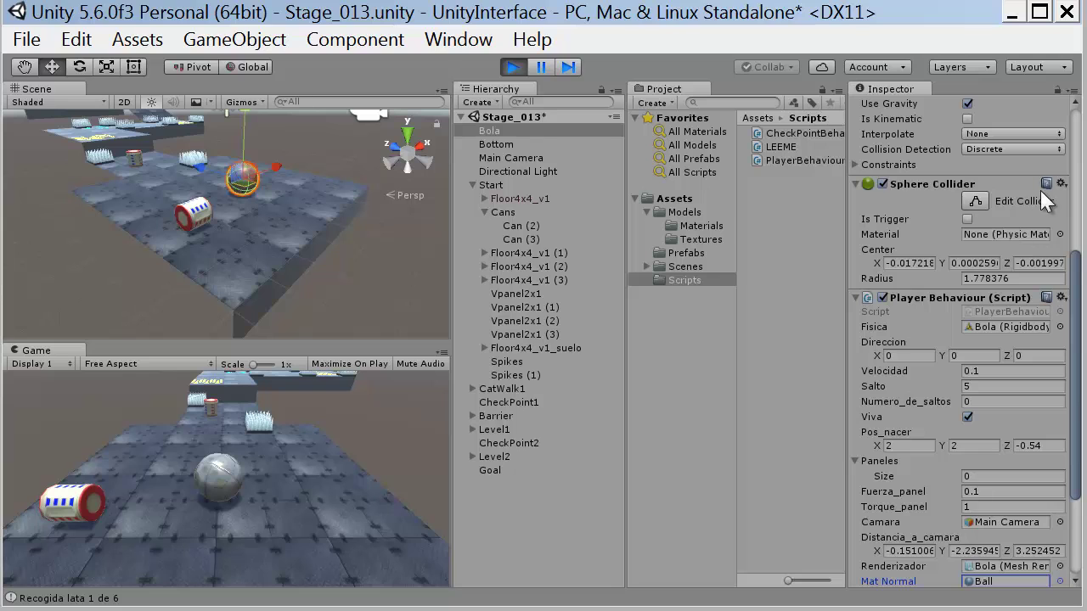
left_click_drag(1080, 245, 1074, 100)
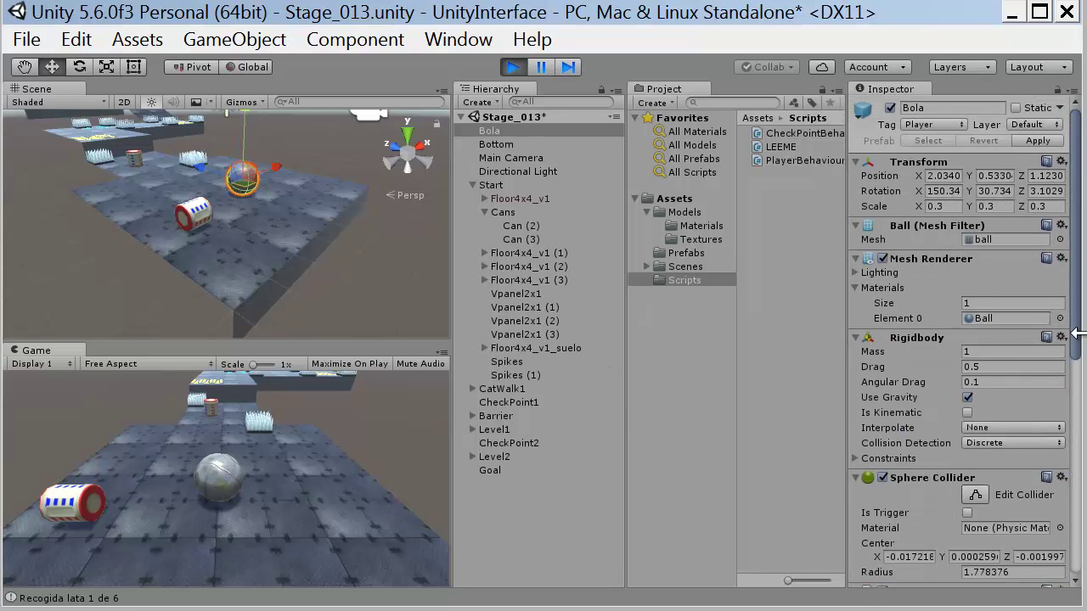
left_click_drag(1078, 347, 1079, 576)
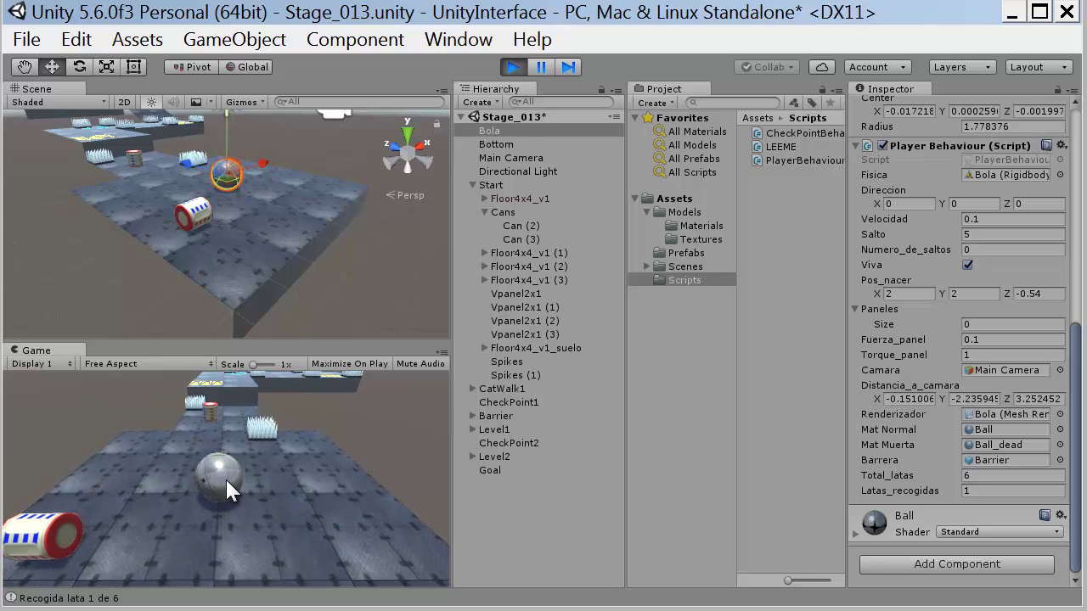
Pause and resume the game, then stop play mode to restore the three cans
left_click(542, 68)
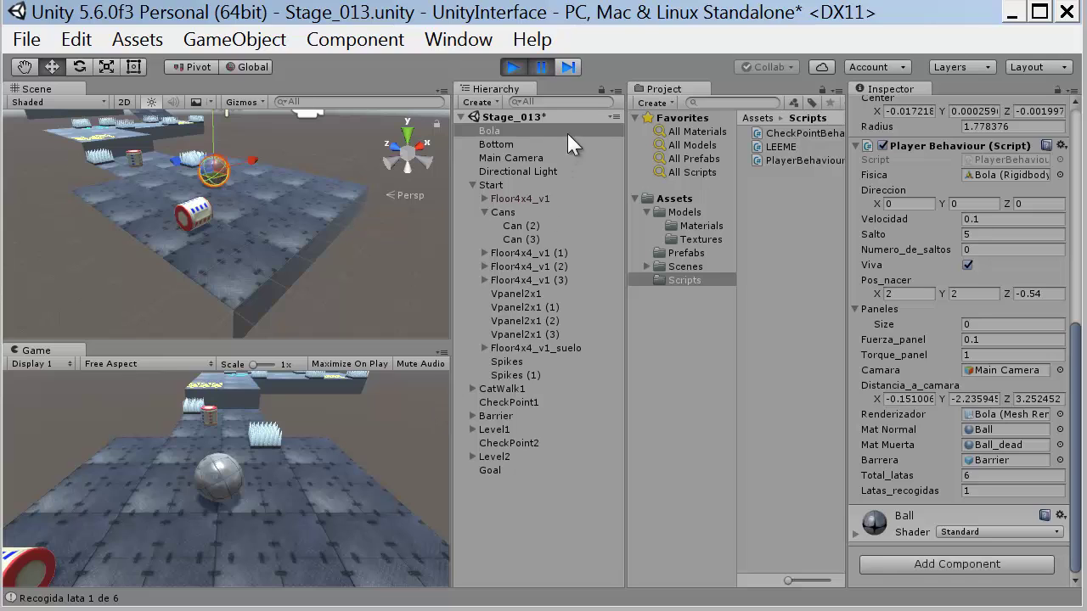
left_click(544, 68)
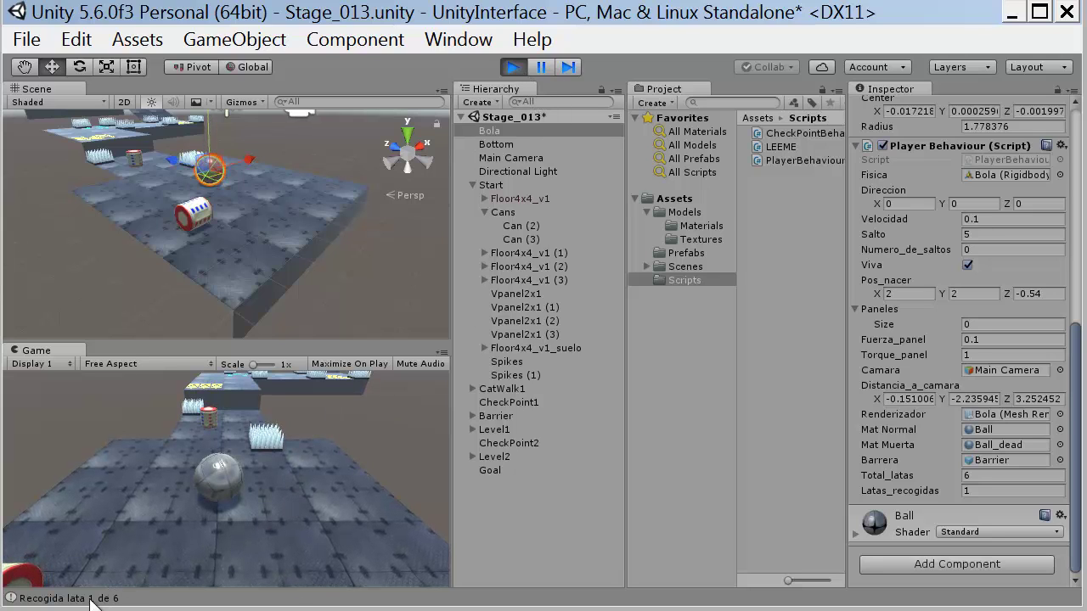
left_click(516, 70)
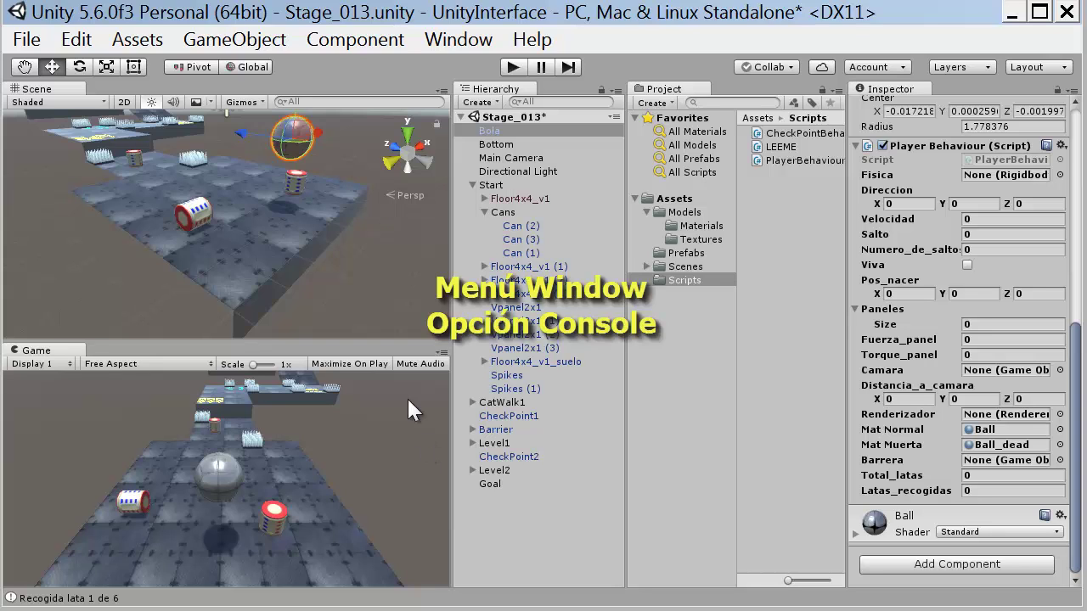
Open the Console and jump from 'Recogida lata 1 de 6' to PlayerBehaviour.cs line 223
left_click(446, 38)
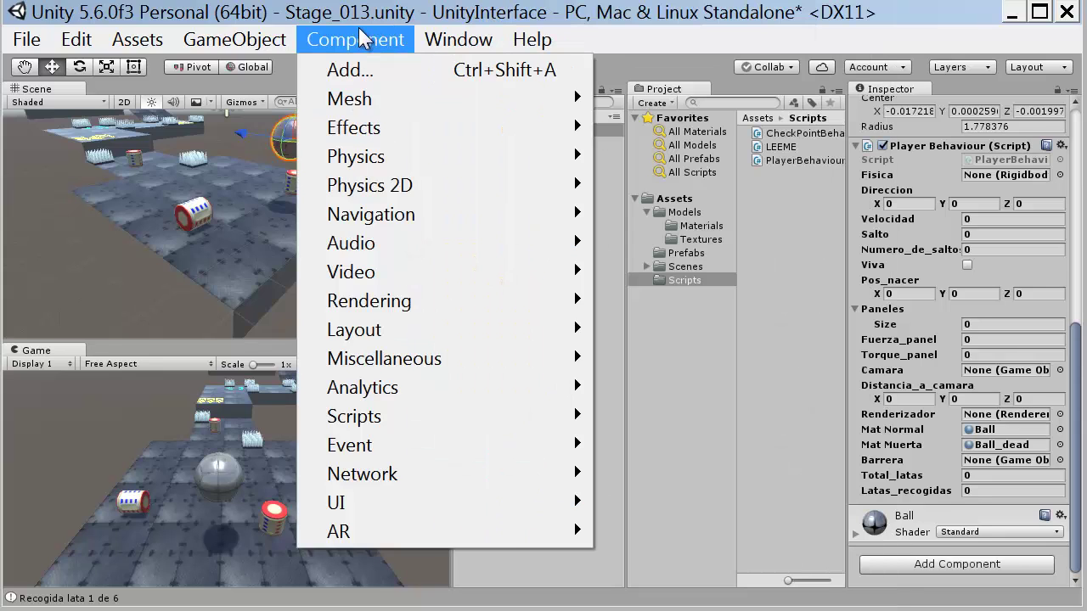
left_click(344, 17)
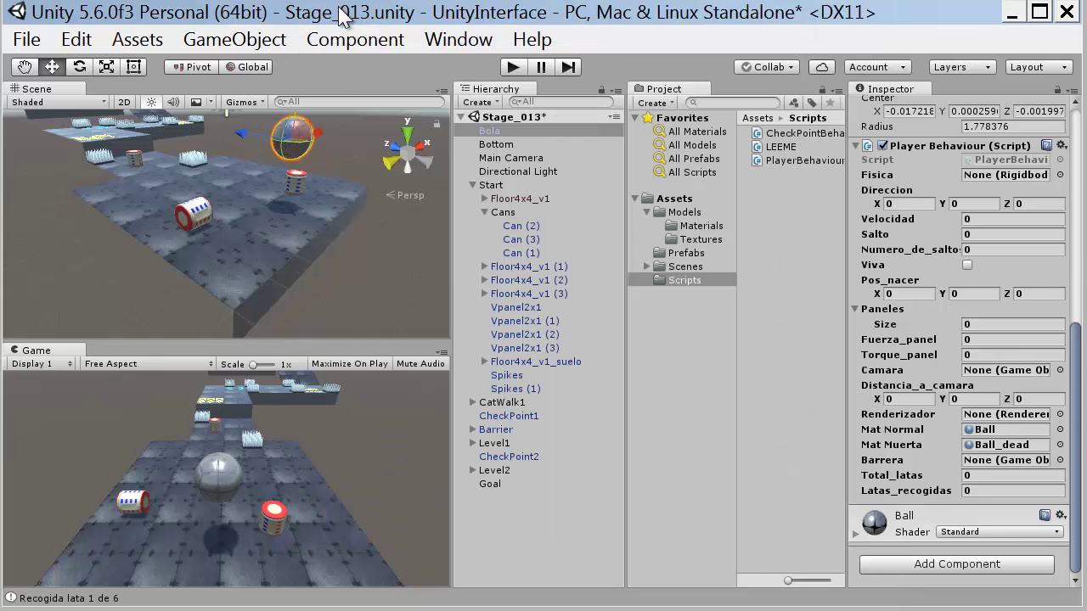
left_click(87, 599)
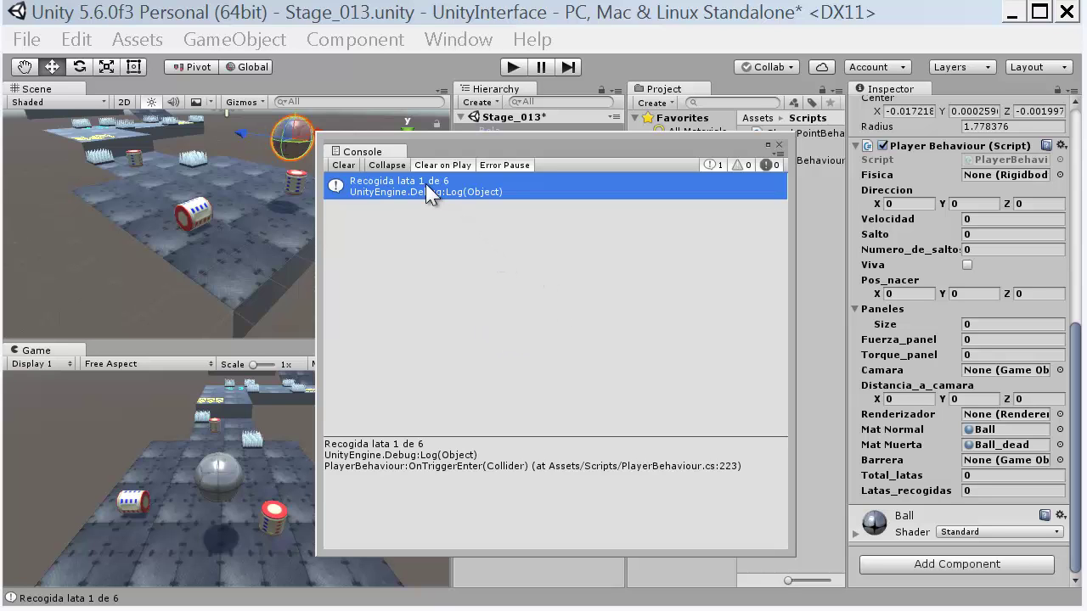
double_click(399, 186)
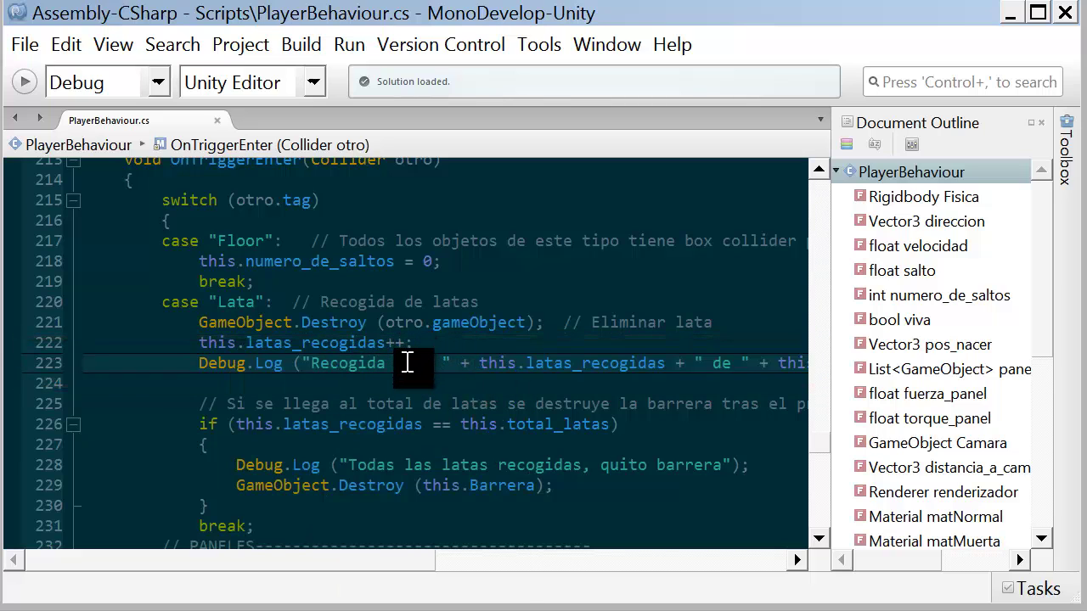
Change the line 223 Debug.Log string from 'Recogida lata ' to 'Lata '
mouse_move(407, 363)
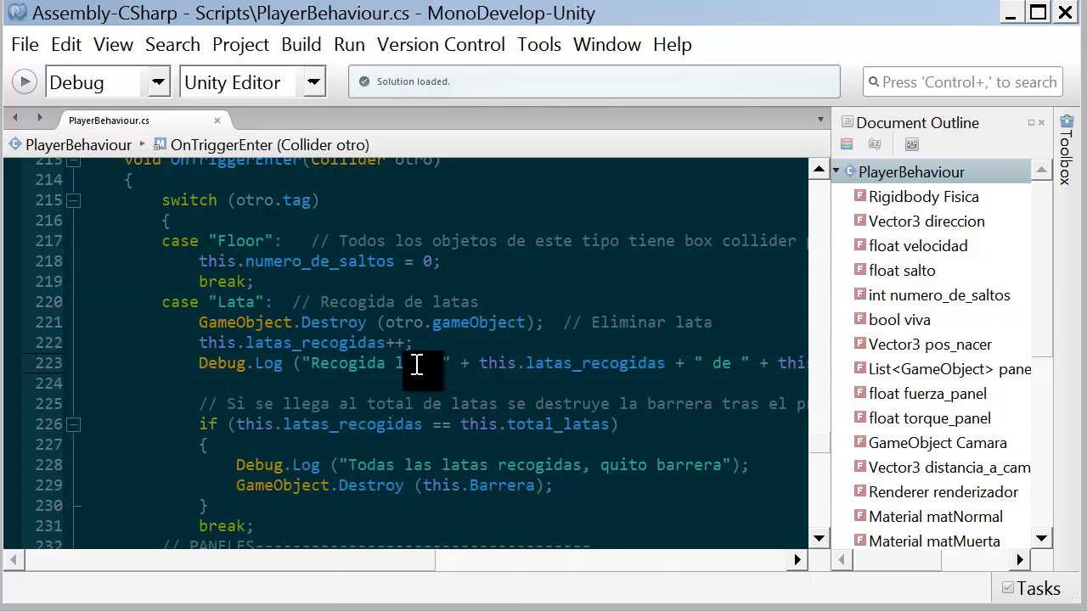
key("BackSpace")
key("BackSpace")
key("BackSpace")
key("BackSpace")
key("BackSpace")
key("BackSpace")
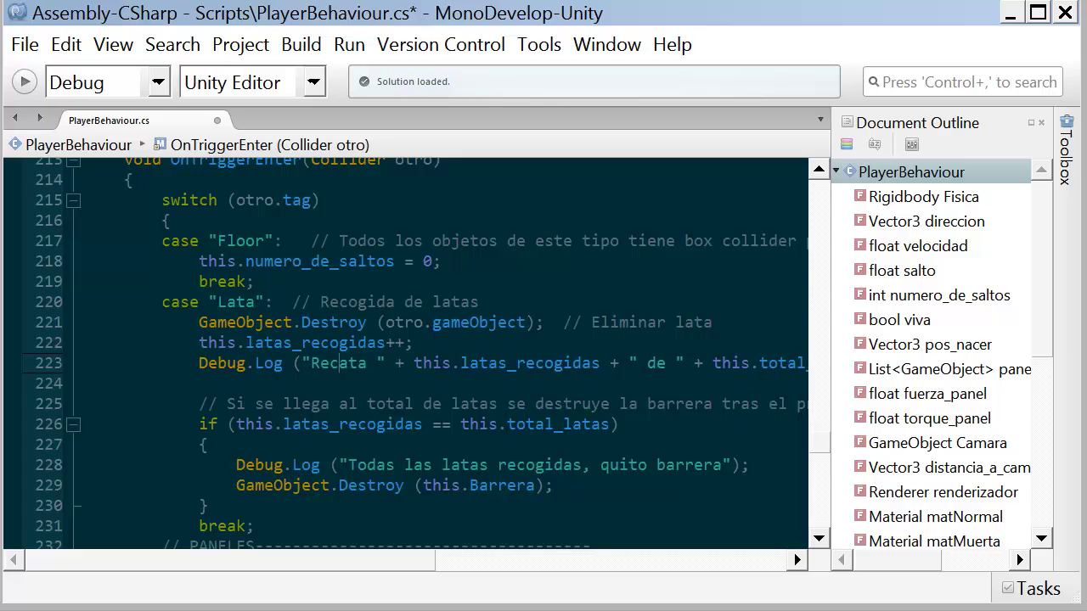
key("BackSpace")
key("BackSpace")
key("BackSpace")
type("L")
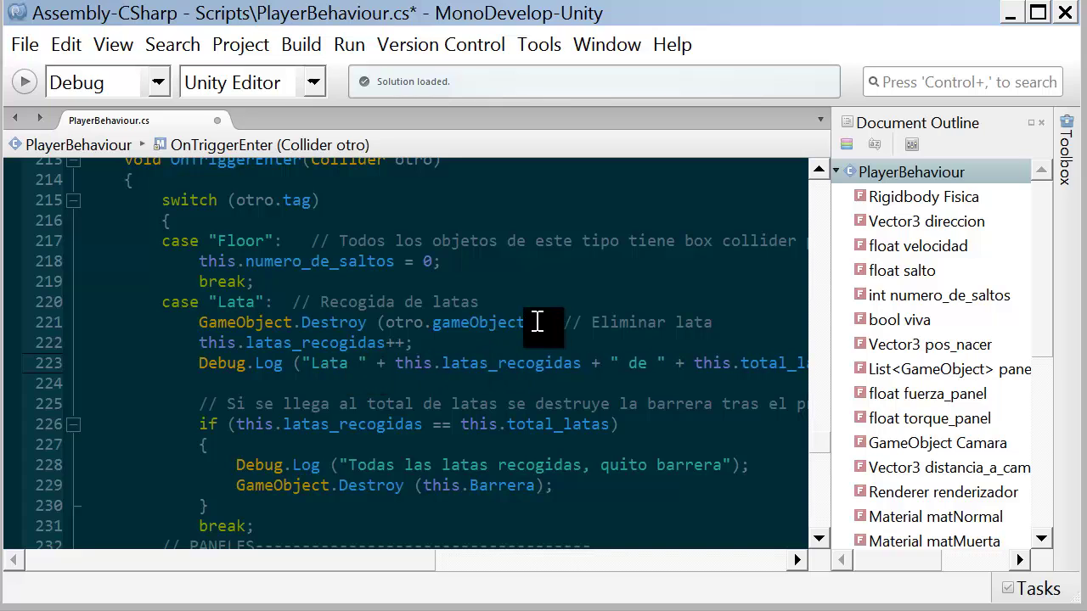
Save all changed files in MonoDevelop and return to Unity
left_click(25, 45)
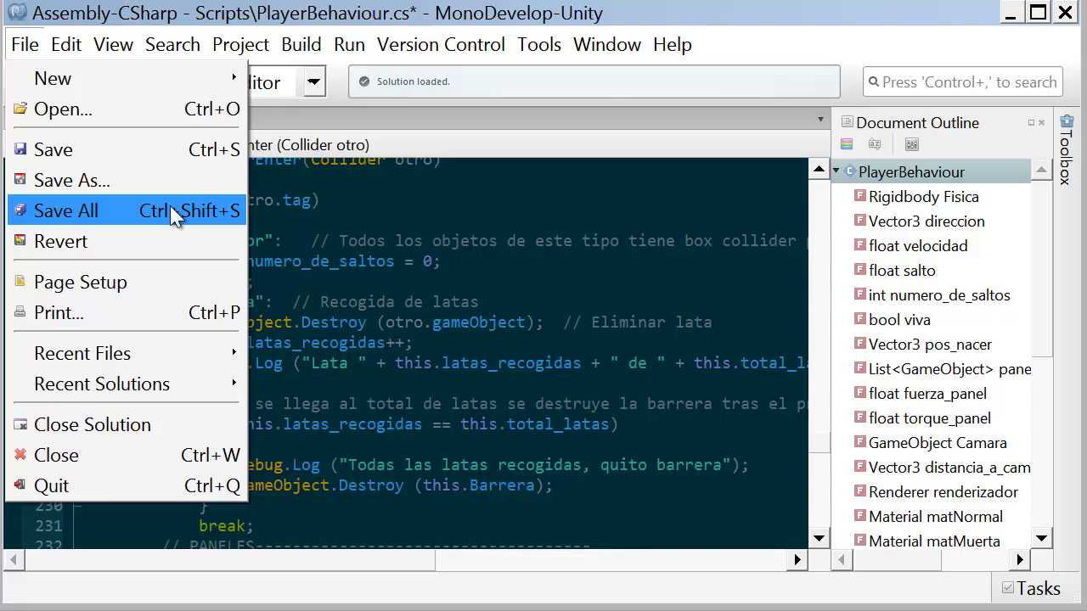
left_click(32, 55)
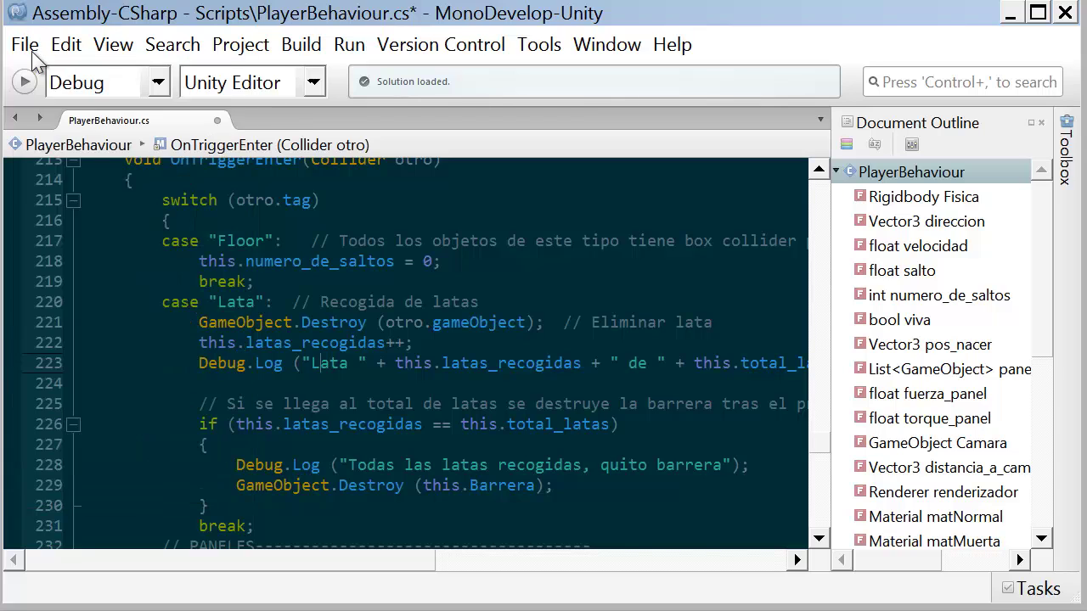
left_click(32, 53)
left_click(98, 217)
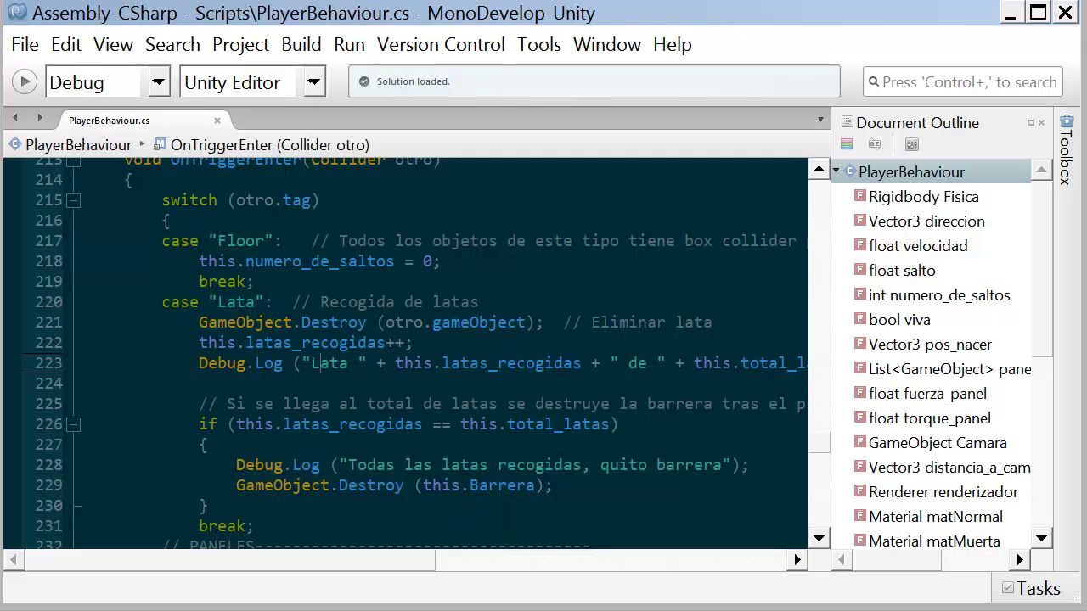
key("alt+Tab")
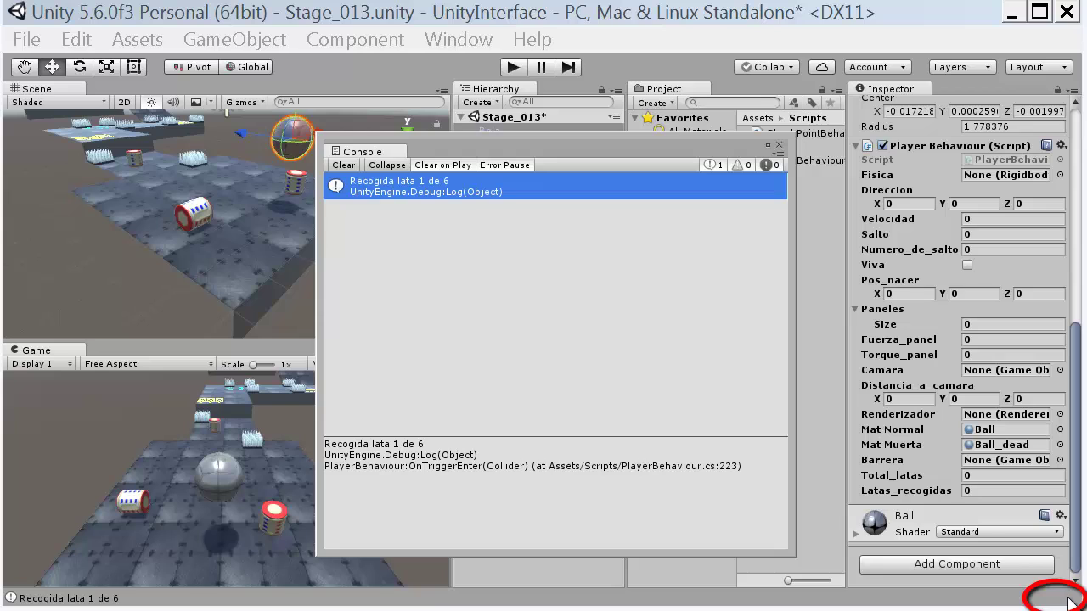
Close the floating Console window in Unity
left_click(780, 145)
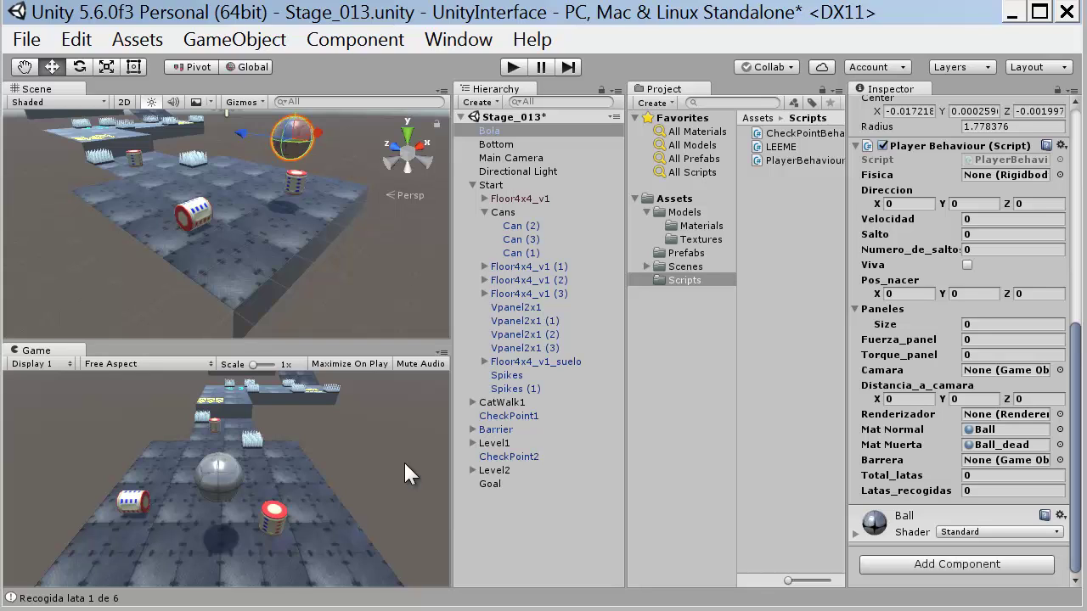
Save the Stage_013 scene with File > Save Scenes
left_click(25, 40)
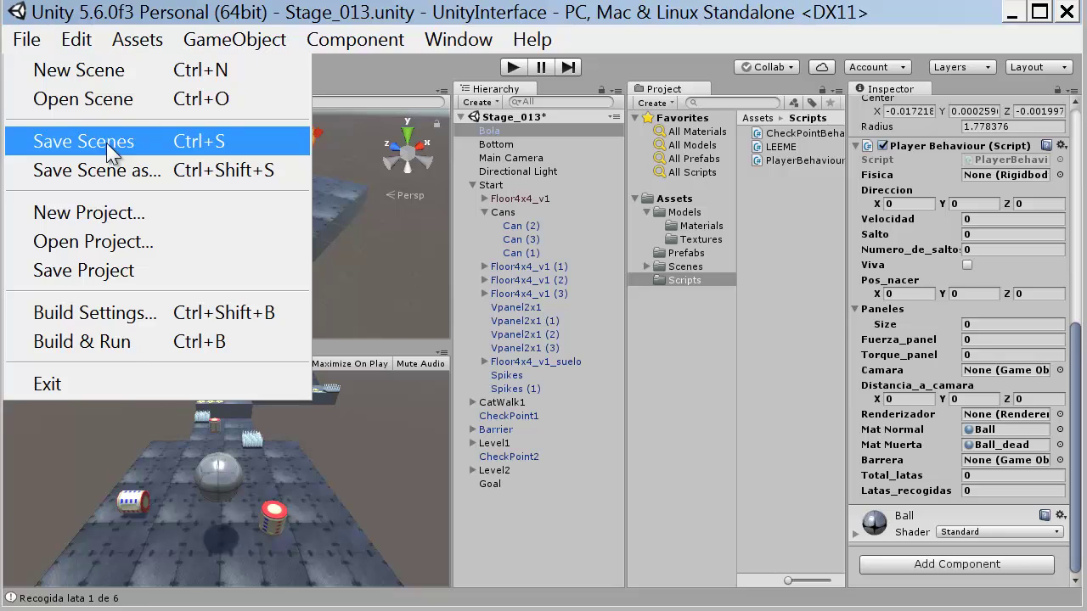
left_click(106, 142)
left_click(30, 42)
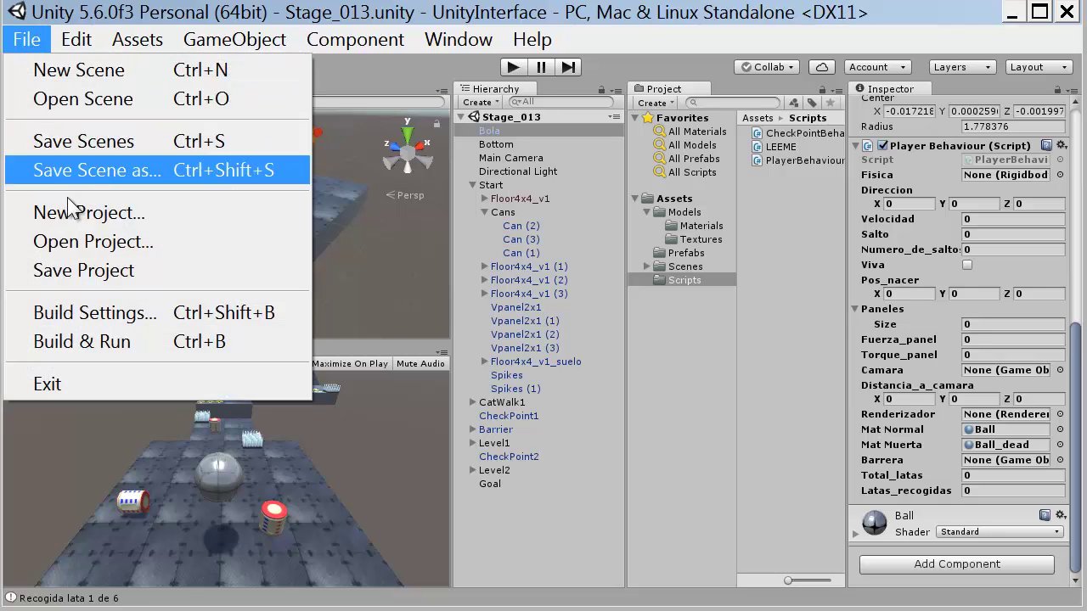
left_click(98, 272)
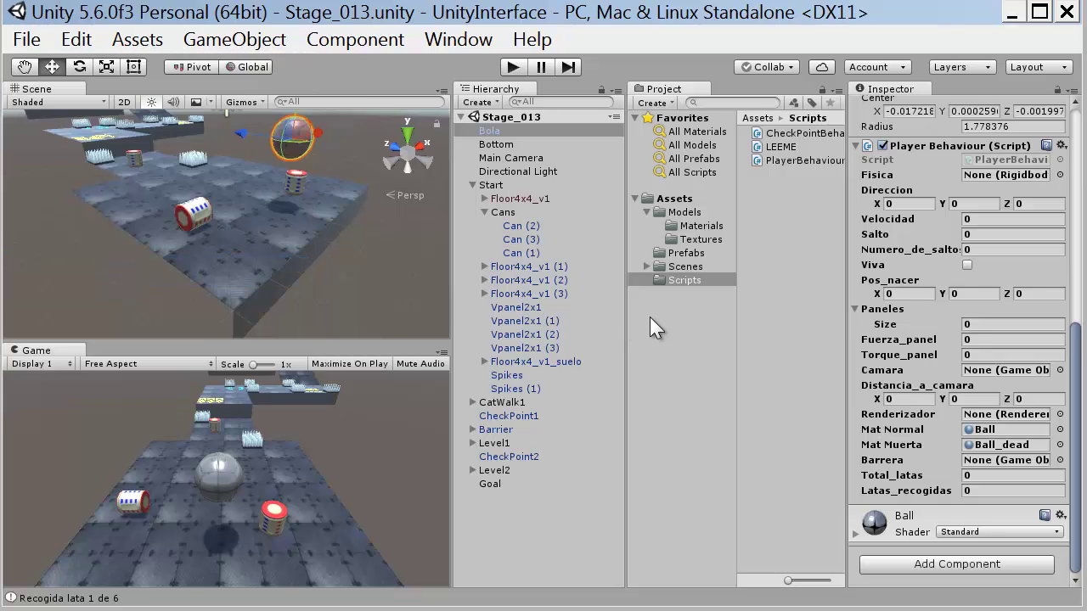